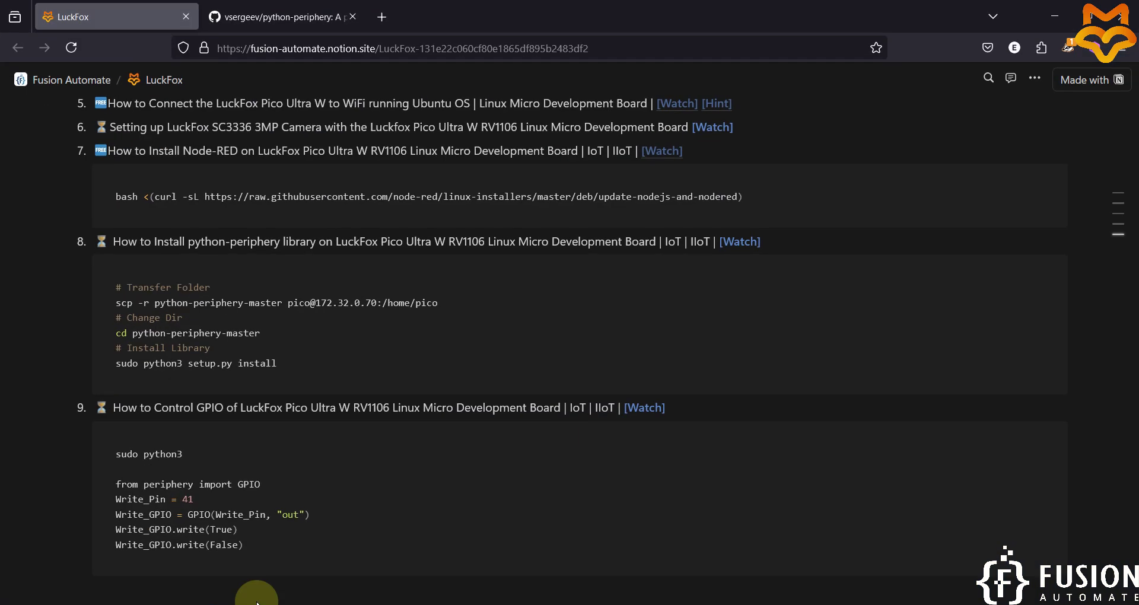
# Scroll the LuckFox Notion page to the python-periphery install commands for the Pico Ultra W.
pyautogui.scroll(-1, 272, 424)
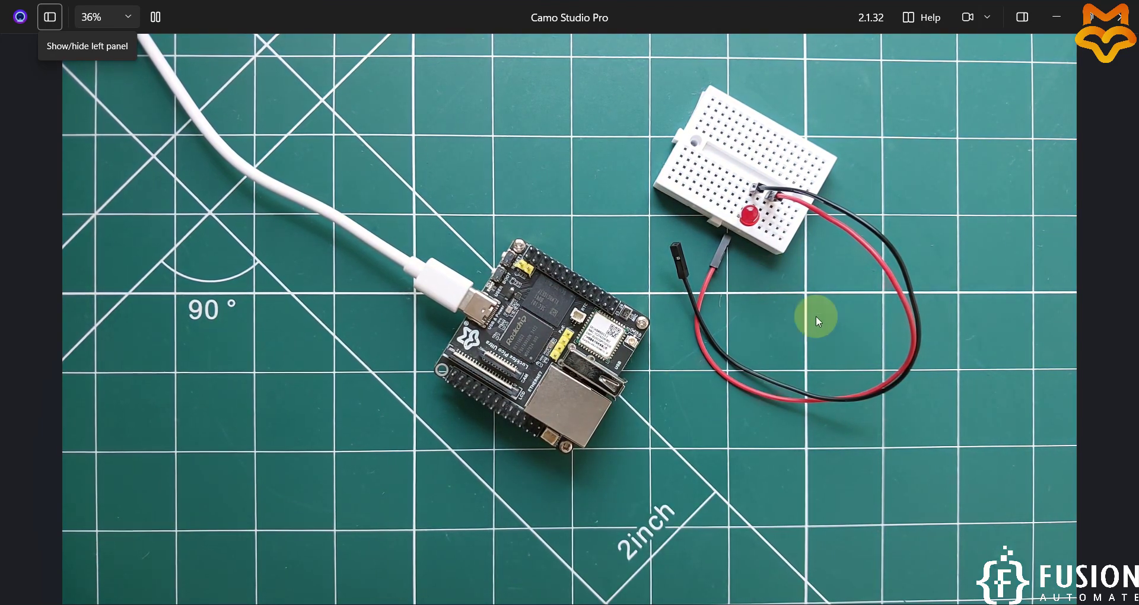
# Download the python-periphery GitHub repository as a ZIP archive.
pyautogui.click(1054, 12)
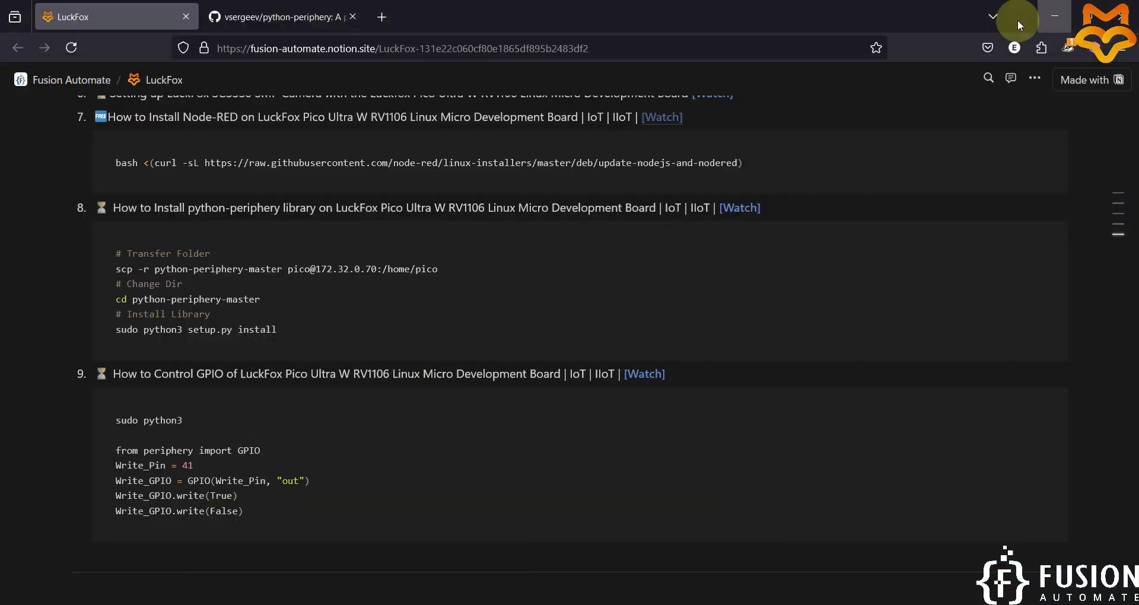
pyautogui.click(321, 13)
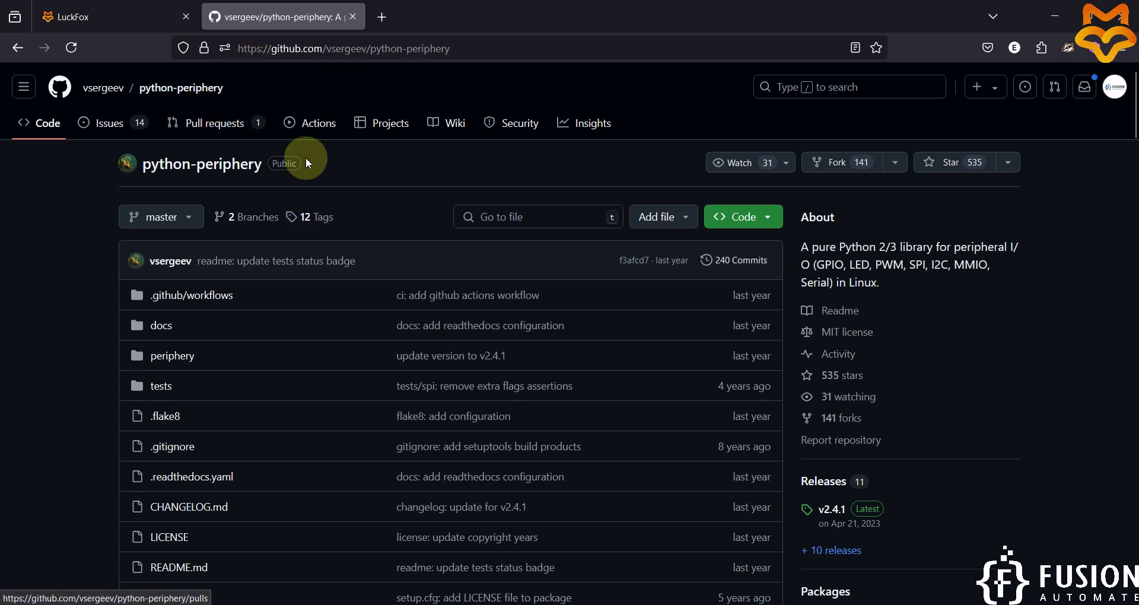
pyautogui.click(743, 217)
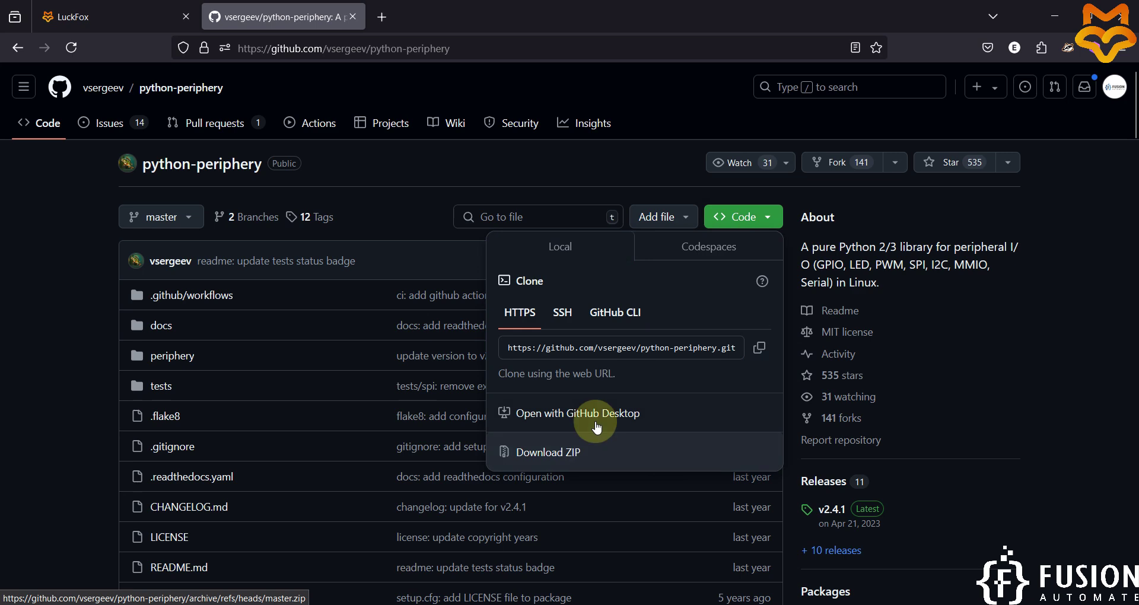
pyautogui.click(693, 452)
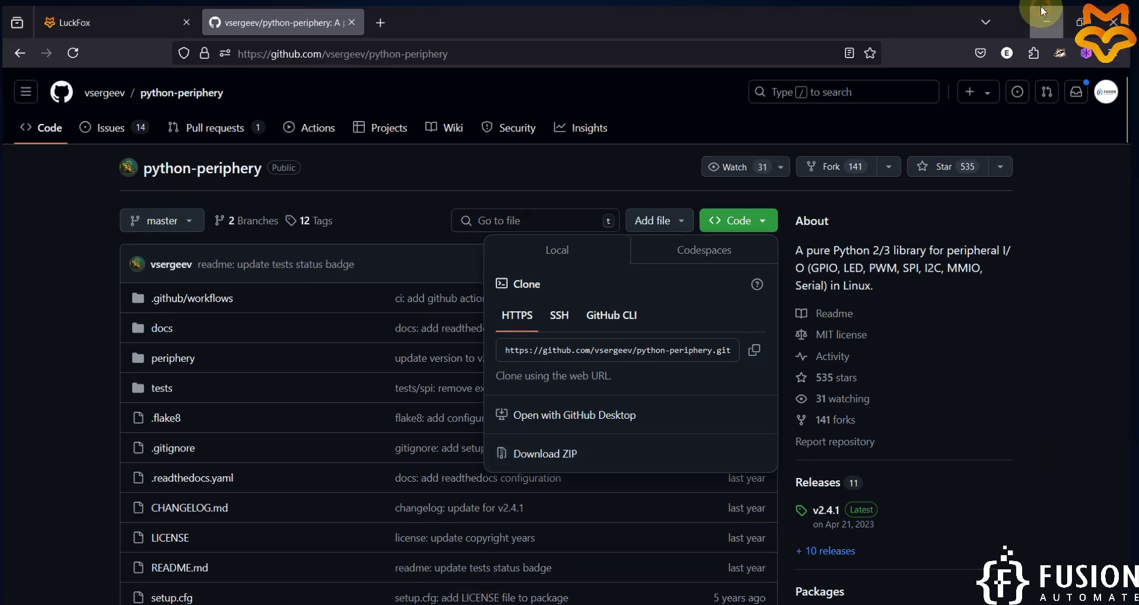
# Minimize the browser and select the python-periphery-master folder on the desktop.
pyautogui.click(1055, 17)
pyautogui.click(29, 43)
pyautogui.moveTo(127, 8); pyautogui.dragTo(23, 47)
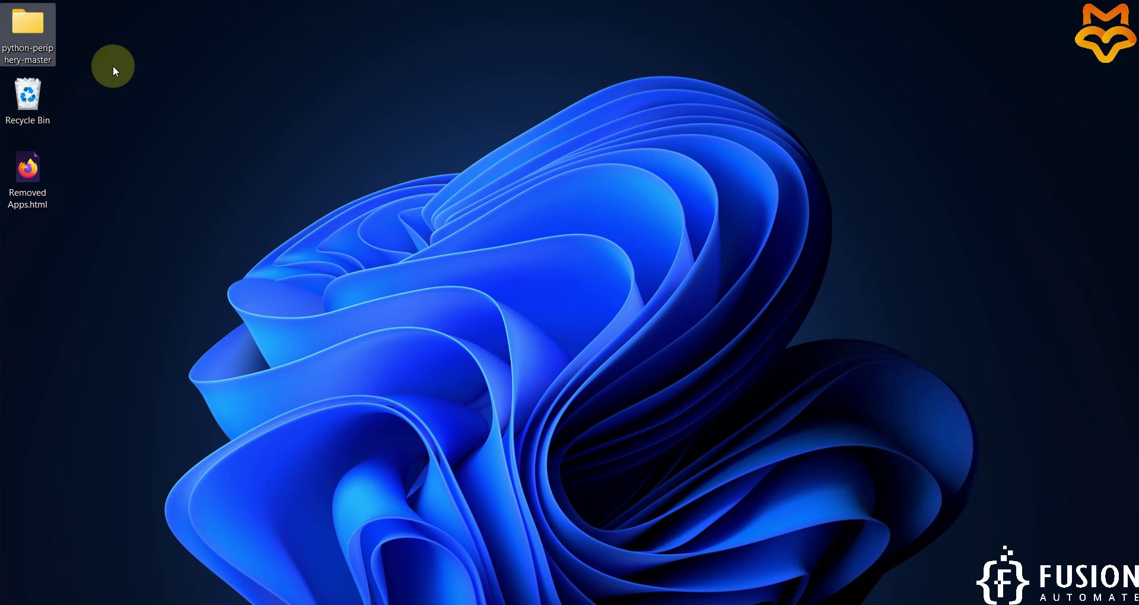
# Check the Camo Studio Pro camera feed of the board and LED breadboard, then minimize it.
pyautogui.click(20, 43)
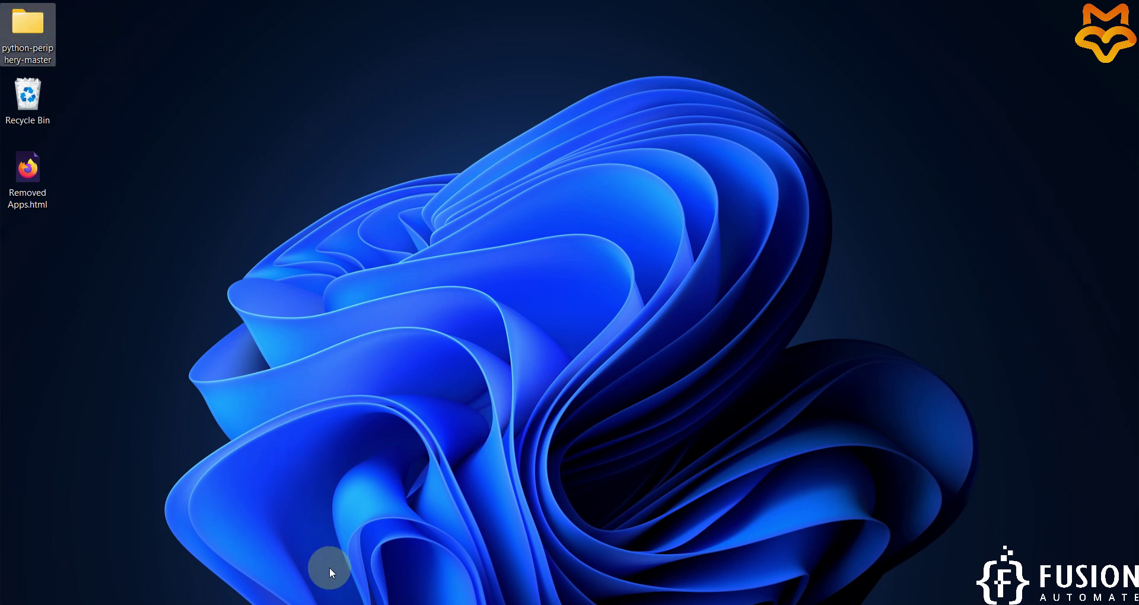
pyautogui.click(332, 602)
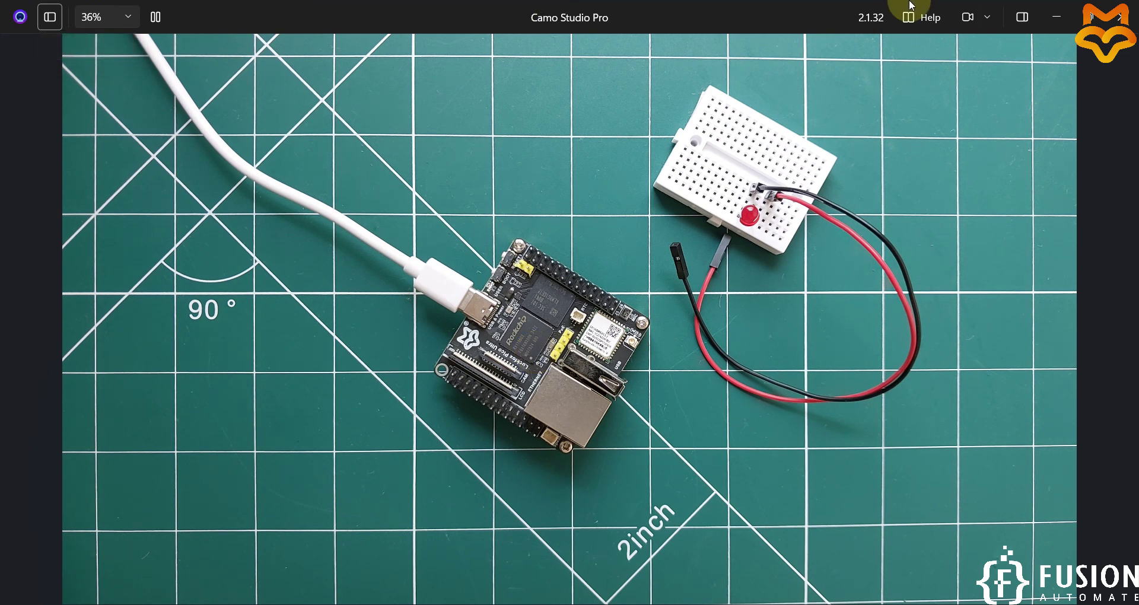
pyautogui.click(1056, 15)
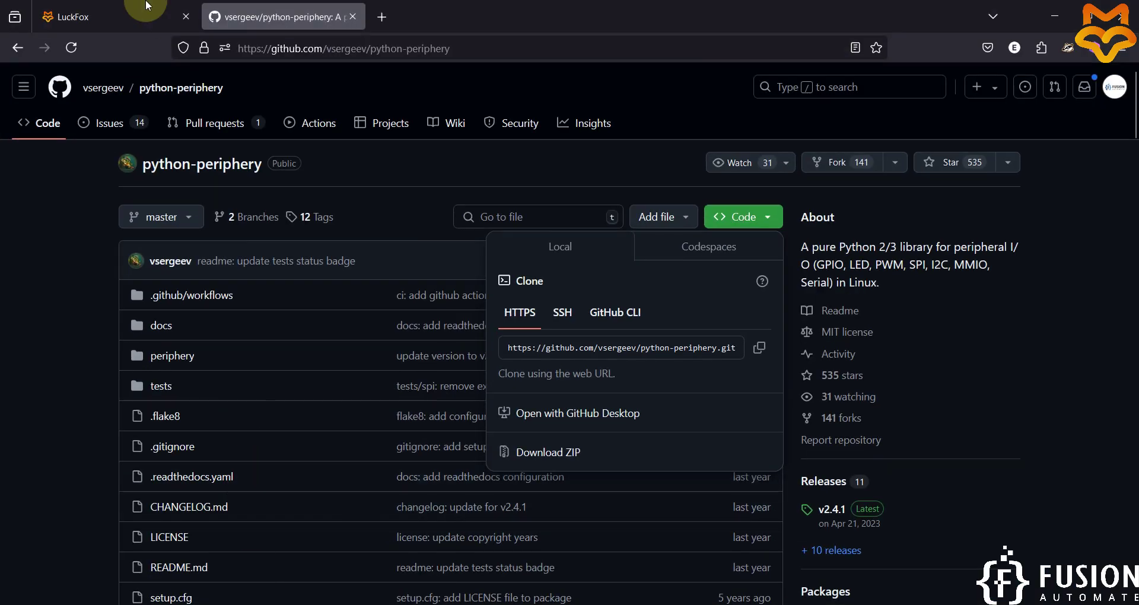
# Return to the LuckFox Notion page and select the board's static IP 172.32.0.70.
pyautogui.click(145, 6)
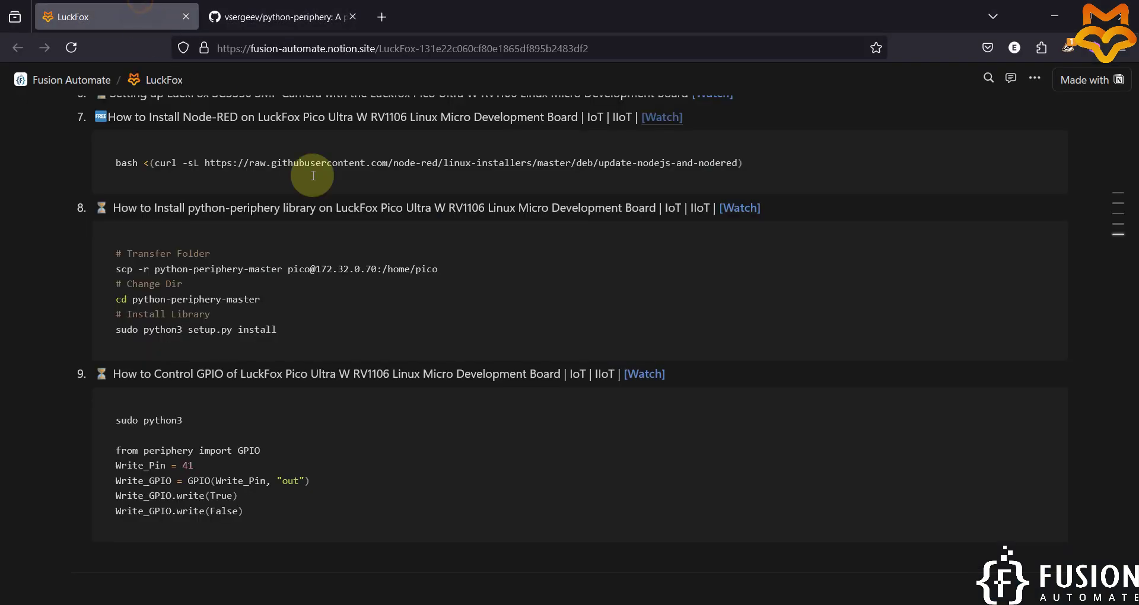
pyautogui.scroll(15, 267, 238)
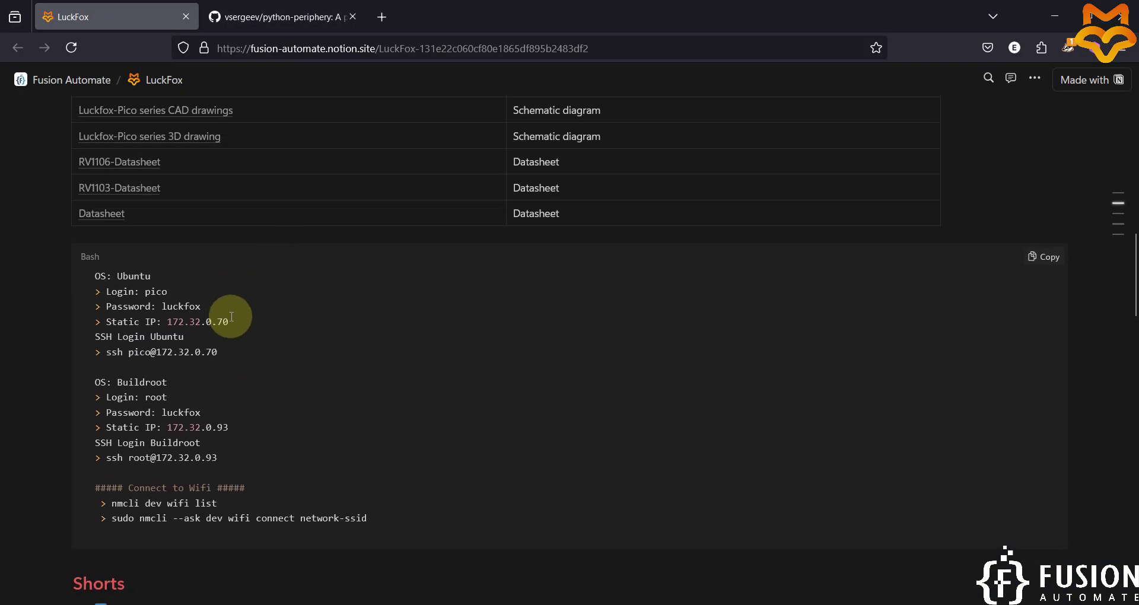
pyautogui.moveTo(229, 321); pyautogui.dragTo(167, 322)
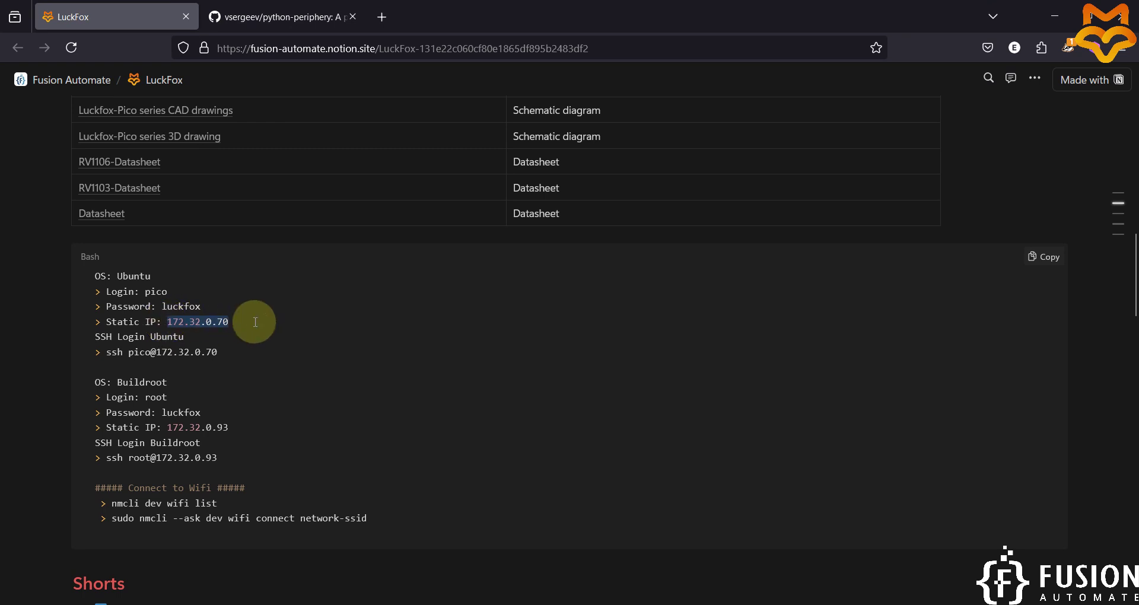
# Copy the item 8 scp command and restore Firefox beside the Command Prompt.
pyautogui.scroll(-15, 255, 322)
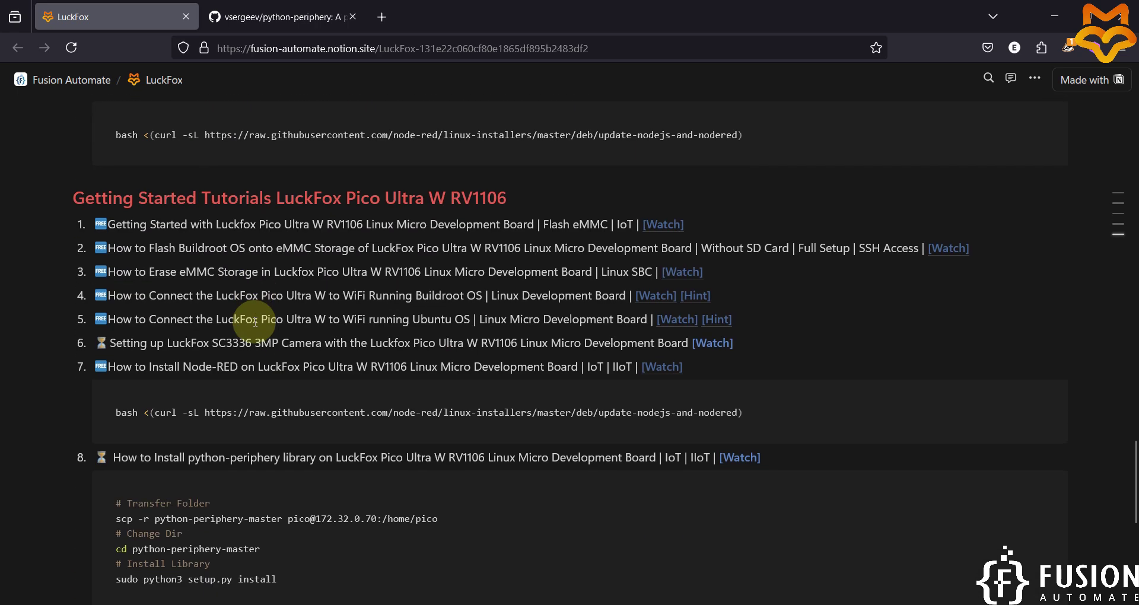
pyautogui.scroll(3, 255, 322)
pyautogui.scroll(3, 255, 321)
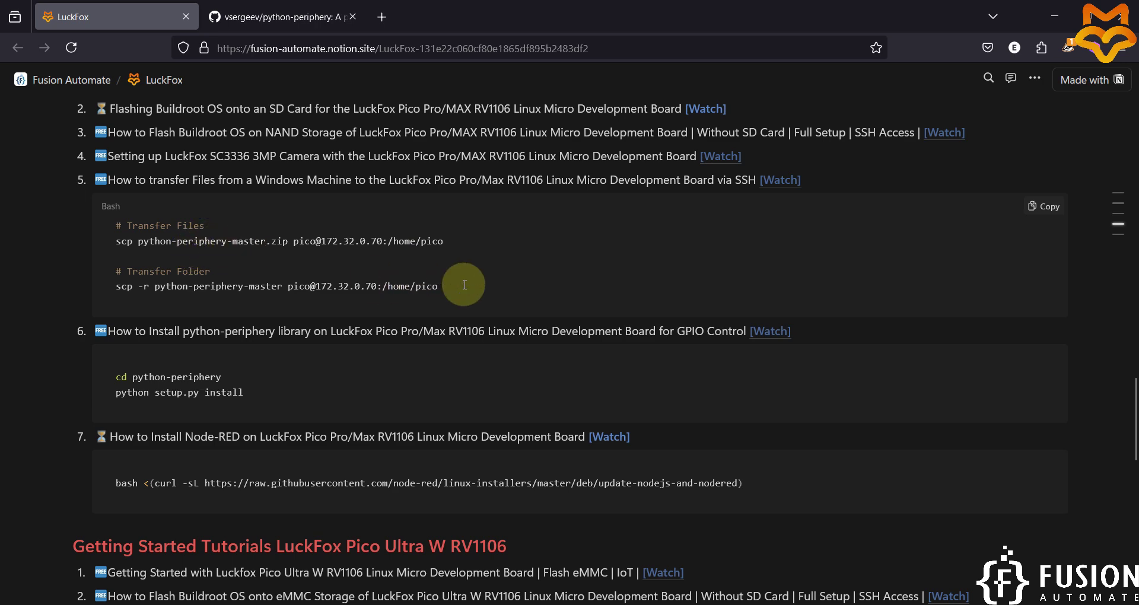
pyautogui.scroll(-15, 464, 284)
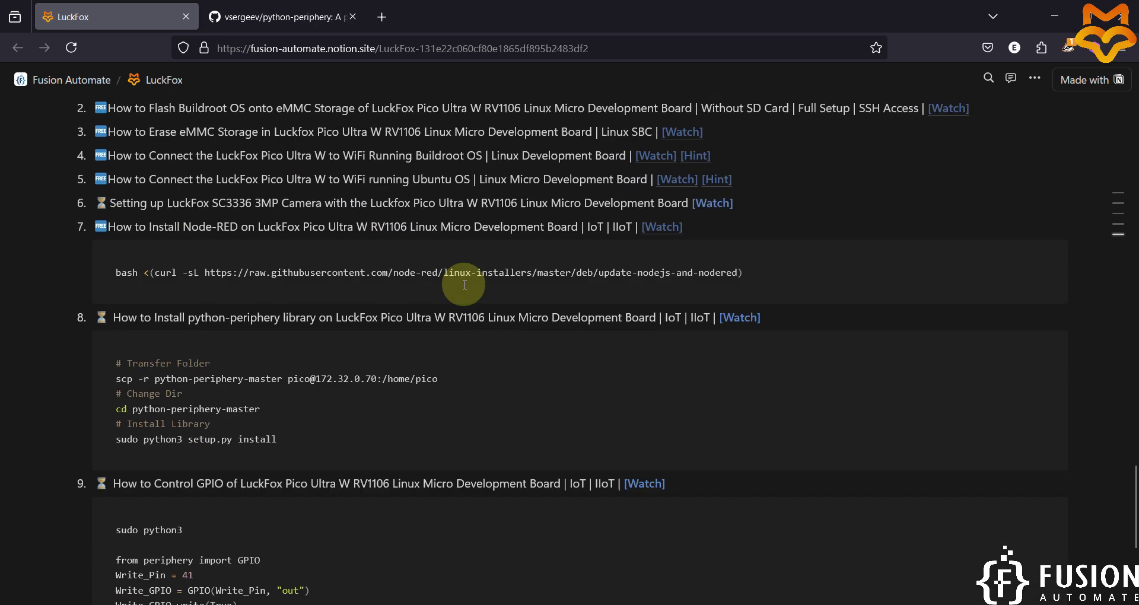
pyautogui.moveTo(438, 265); pyautogui.dragTo(118, 270)
pyautogui.hotkey('ctrl', 'c')
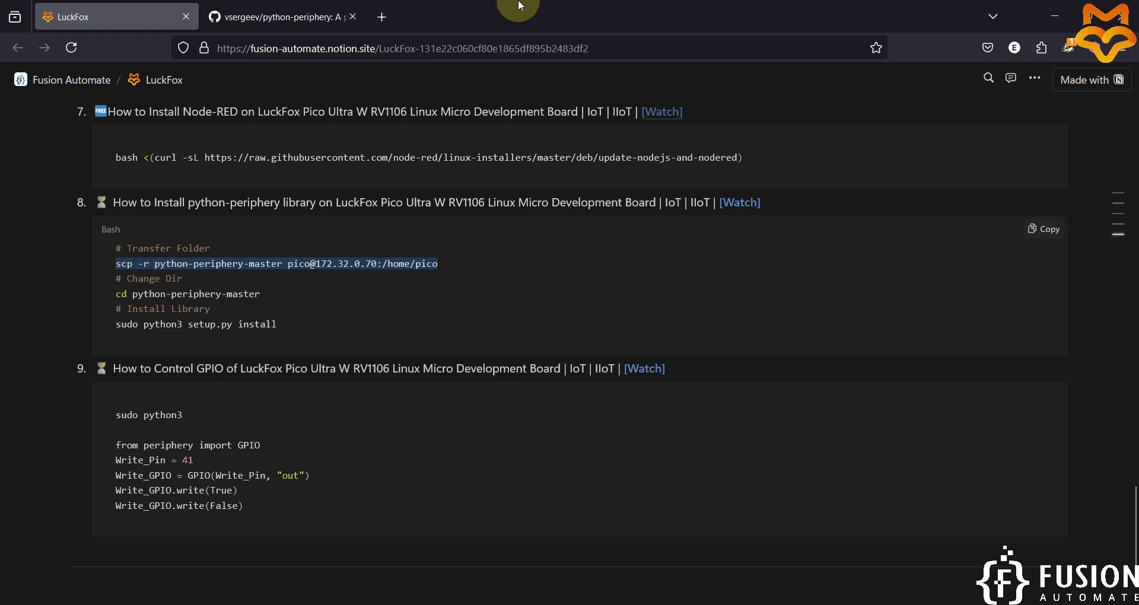
pyautogui.doubleClick(521, 12)
pyautogui.click(1056, 9)
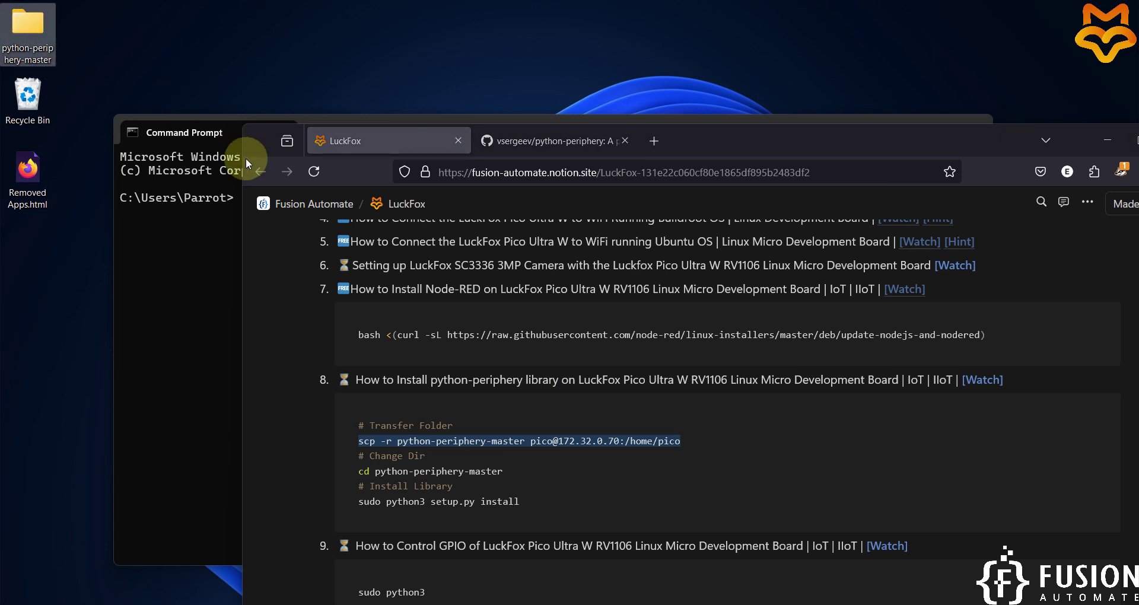
# From the Desktop folder, run scp -r copying python-periphery-master to /home/pico on 172.32.0.70.
pyautogui.click(173, 211)
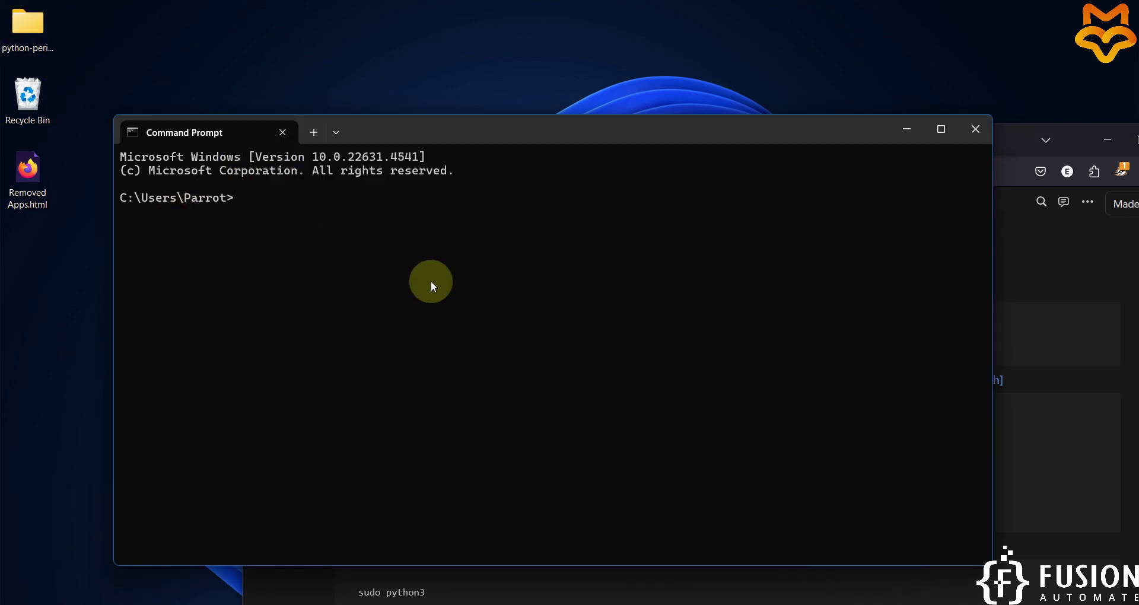
pyautogui.write('cd desktop')
pyautogui.press('Return')
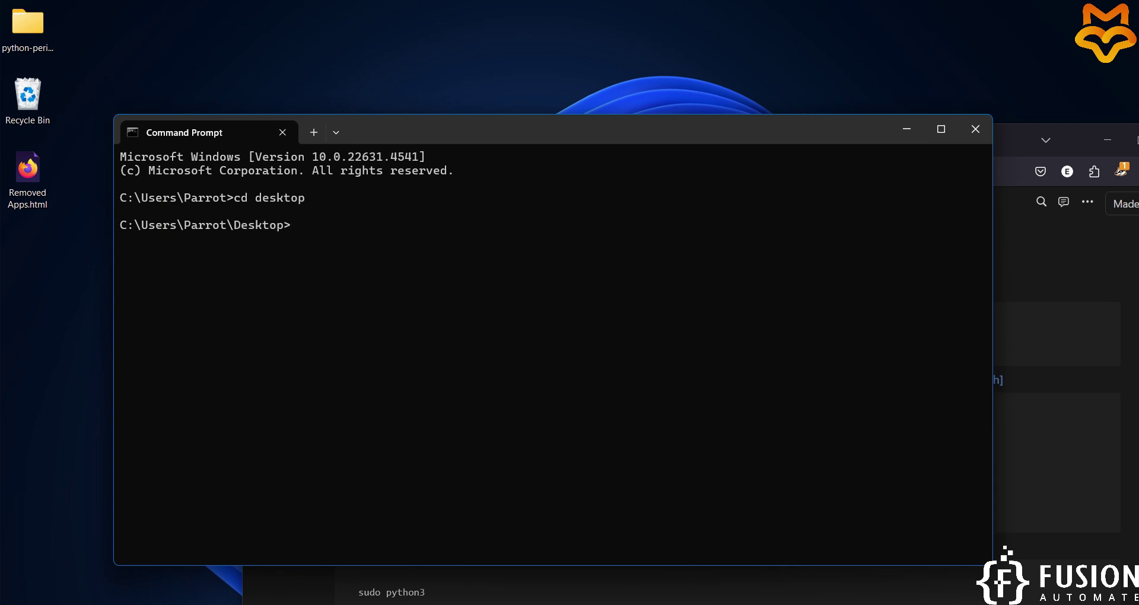
pyautogui.hotkey('ctrl', 'v')
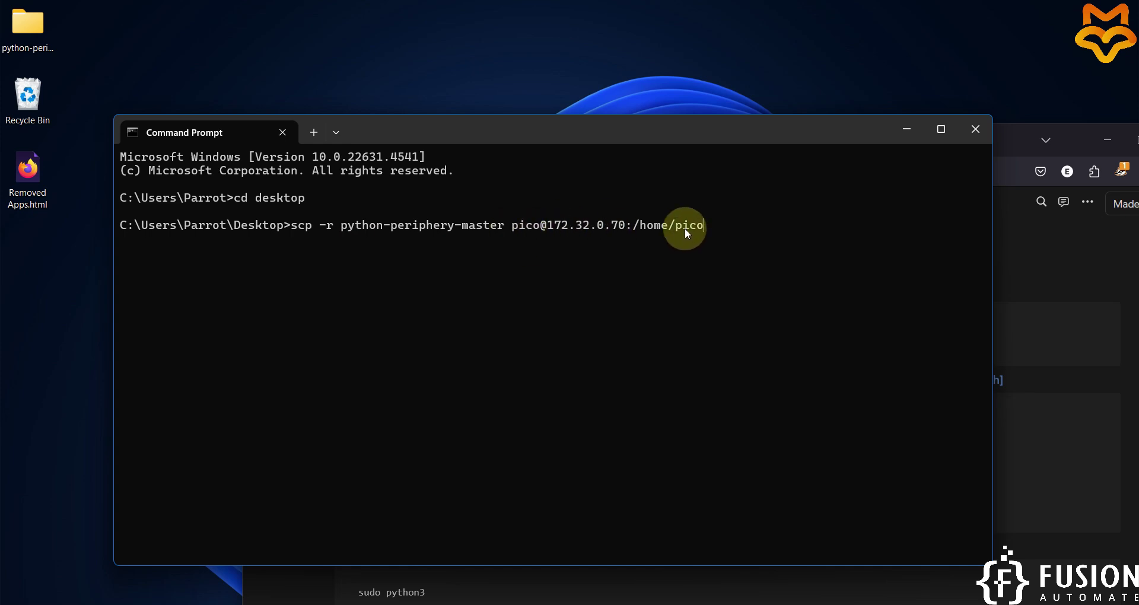
pyautogui.press('Return')
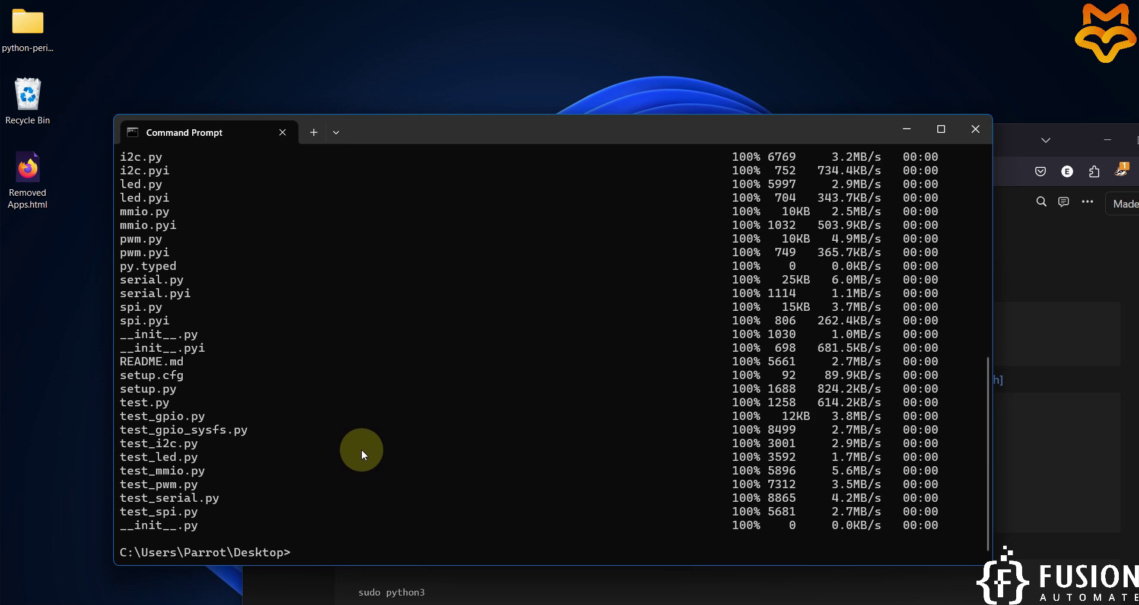
pyautogui.click(29, 31)
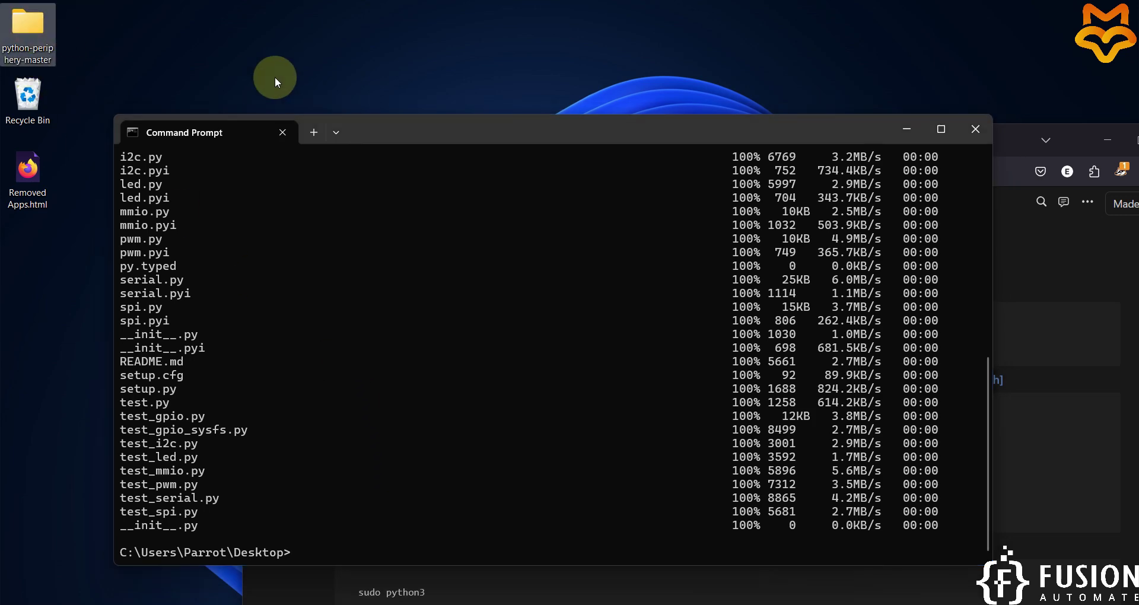
pyautogui.doubleClick(429, 126)
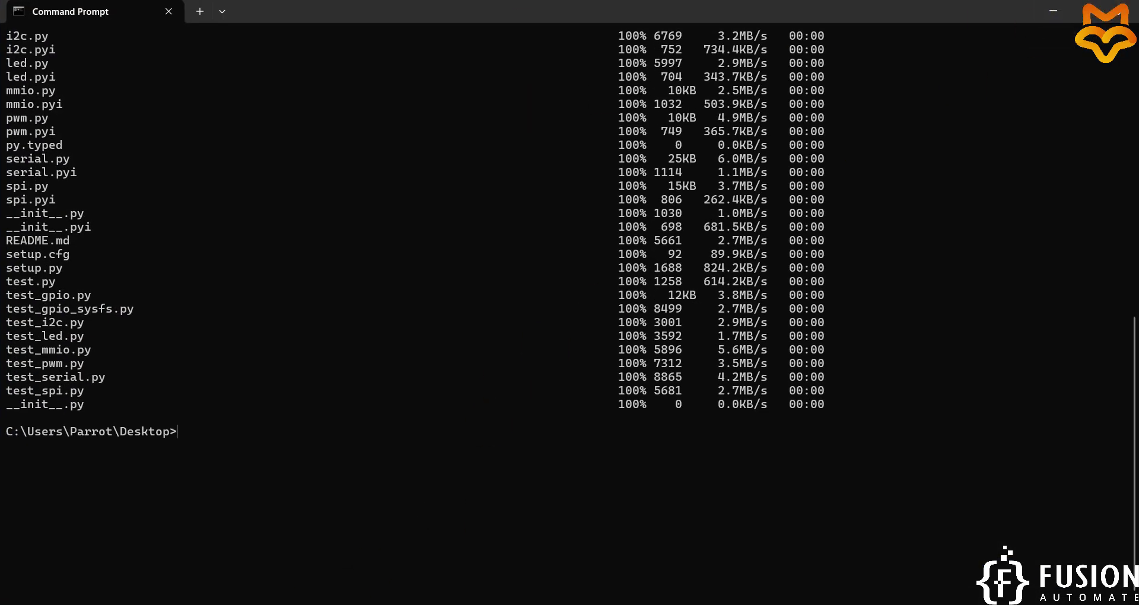
# Open a second Command Prompt and copy the ssh login command from the Notion page.
pyautogui.hotkey('ctrl', 'shift', 'n')
pyautogui.hotkey('alt', 'Tab')
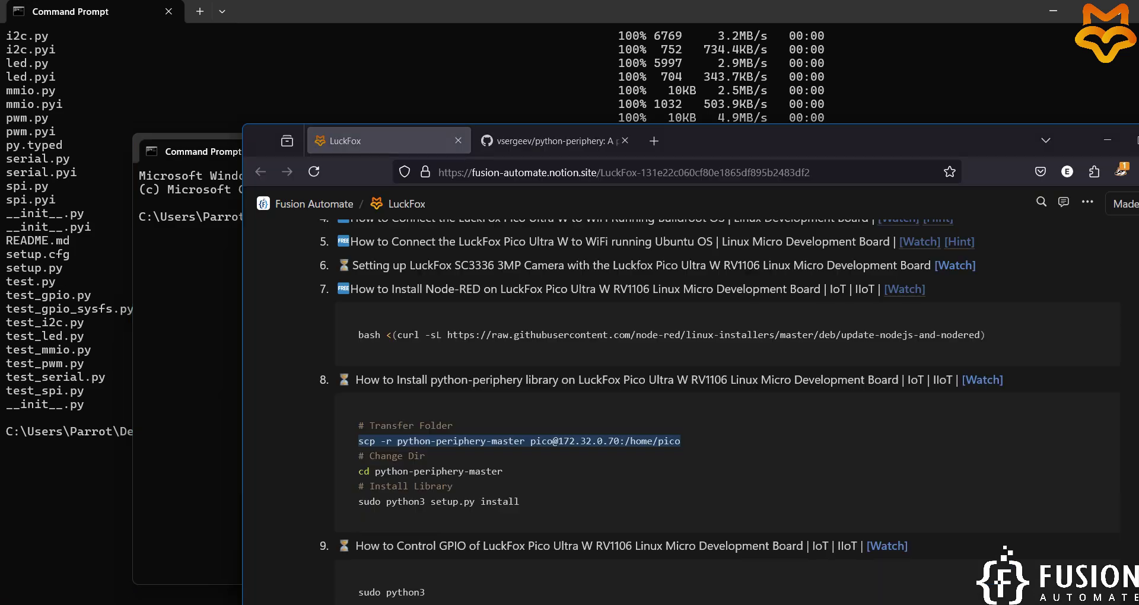
pyautogui.scroll(10, 556, 441)
pyautogui.scroll(12, 556, 440)
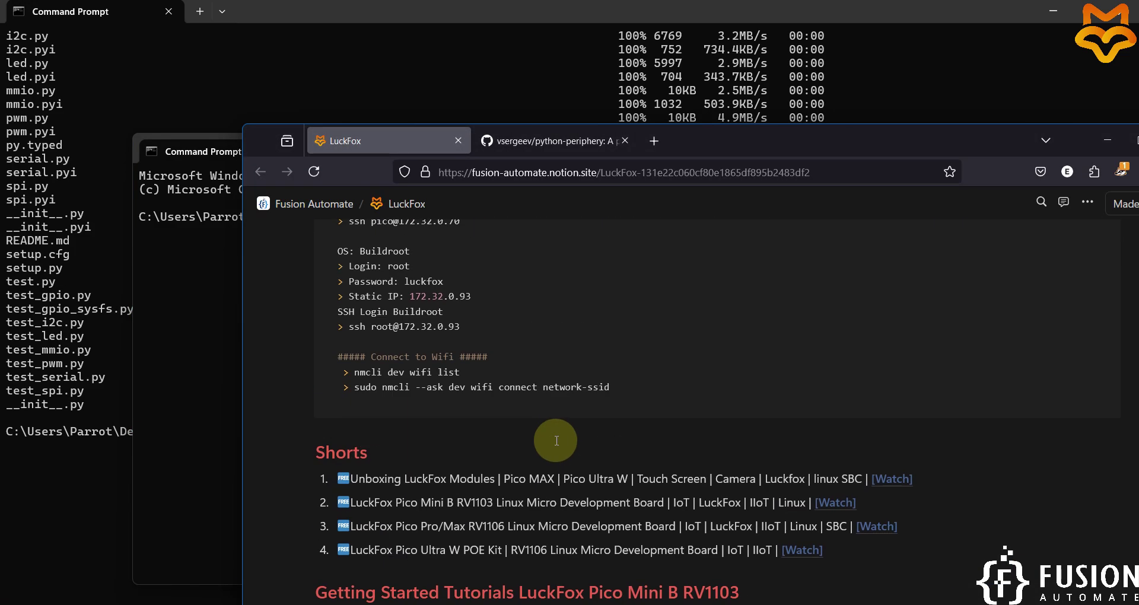
pyautogui.moveTo(471, 381); pyautogui.dragTo(253, 383)
pyautogui.hotkey('ctrl', 'c')
# Paste and run the ssh login to 172.32.0.70, then maximize the new terminal.
pyautogui.click(214, 361)
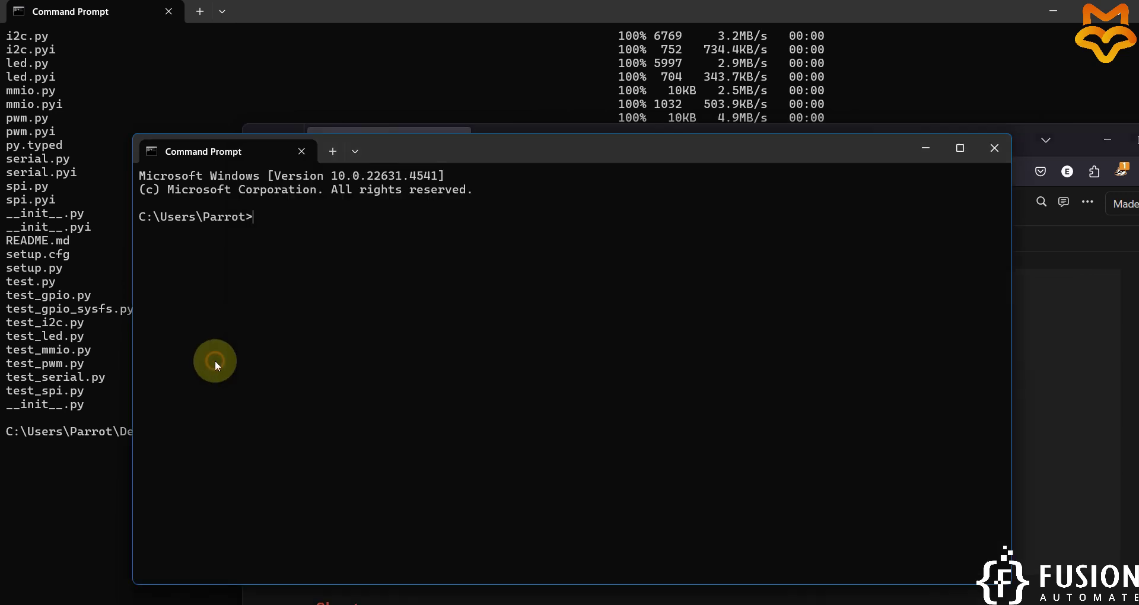
pyautogui.hotkey('ctrl', 'v')
pyautogui.press('Return')
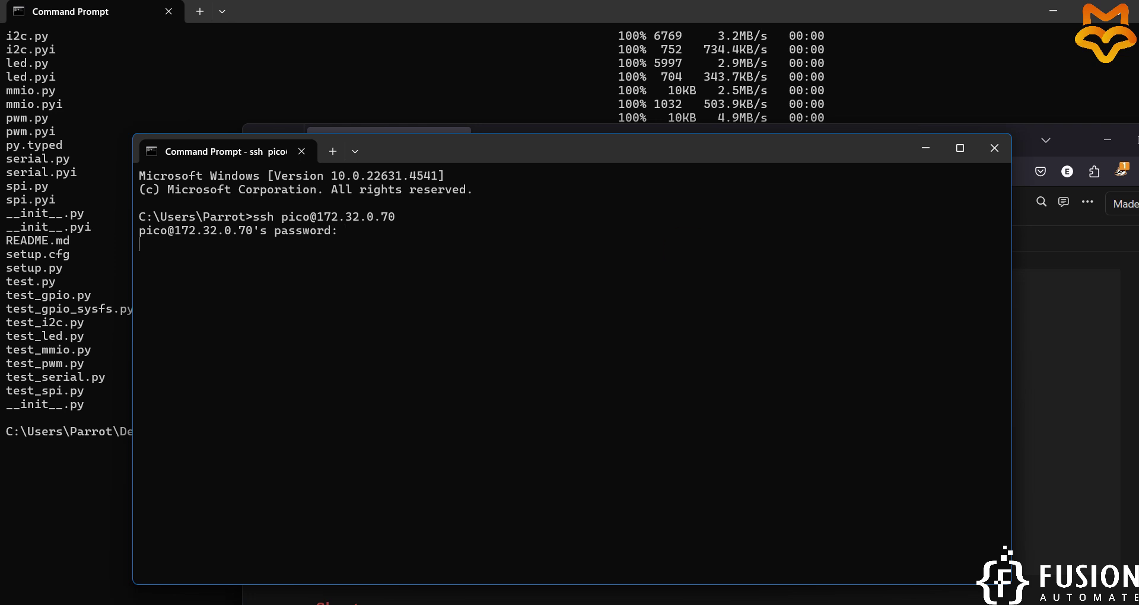
pyautogui.click(1062, 8)
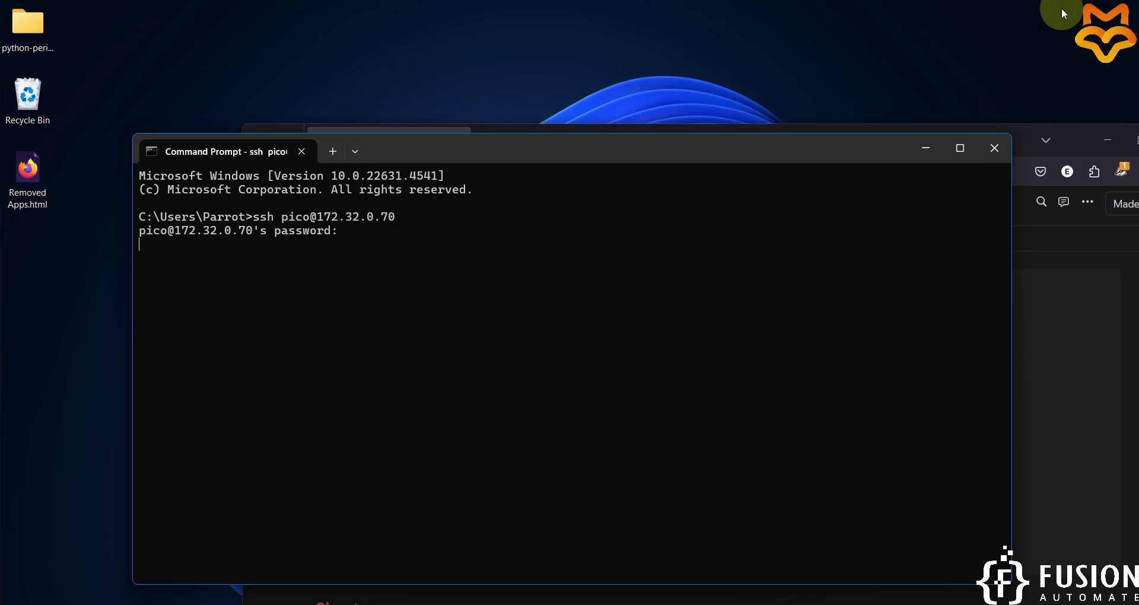
pyautogui.click(959, 148)
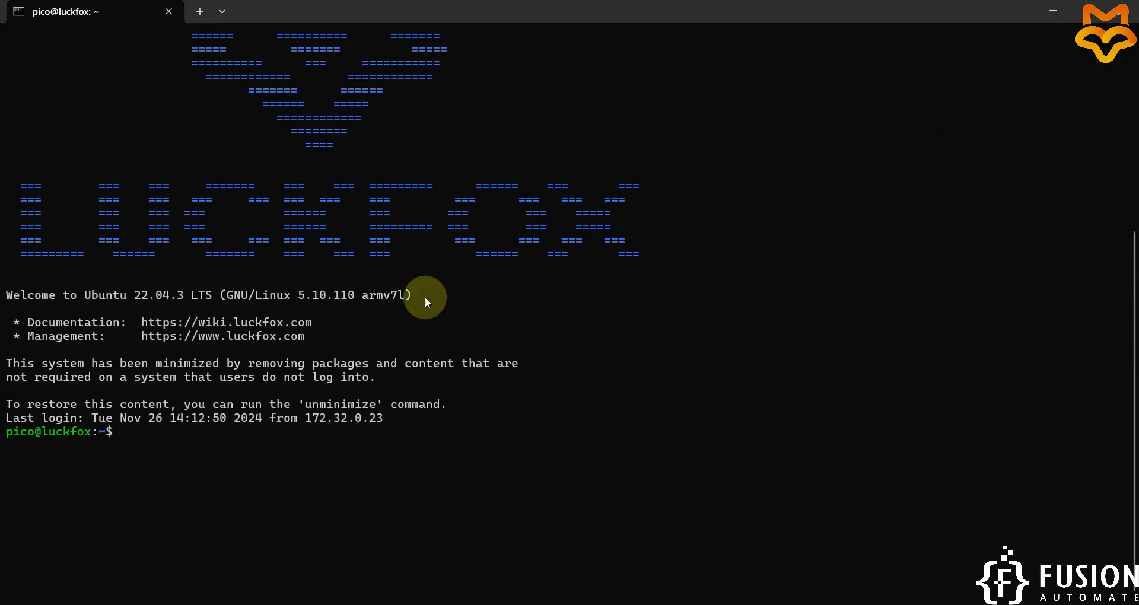
# List the home directory and copy the python-periphery-master folder name.
pyautogui.scroll(4, 1006, 492)
pyautogui.scroll(-4, 1007, 492)
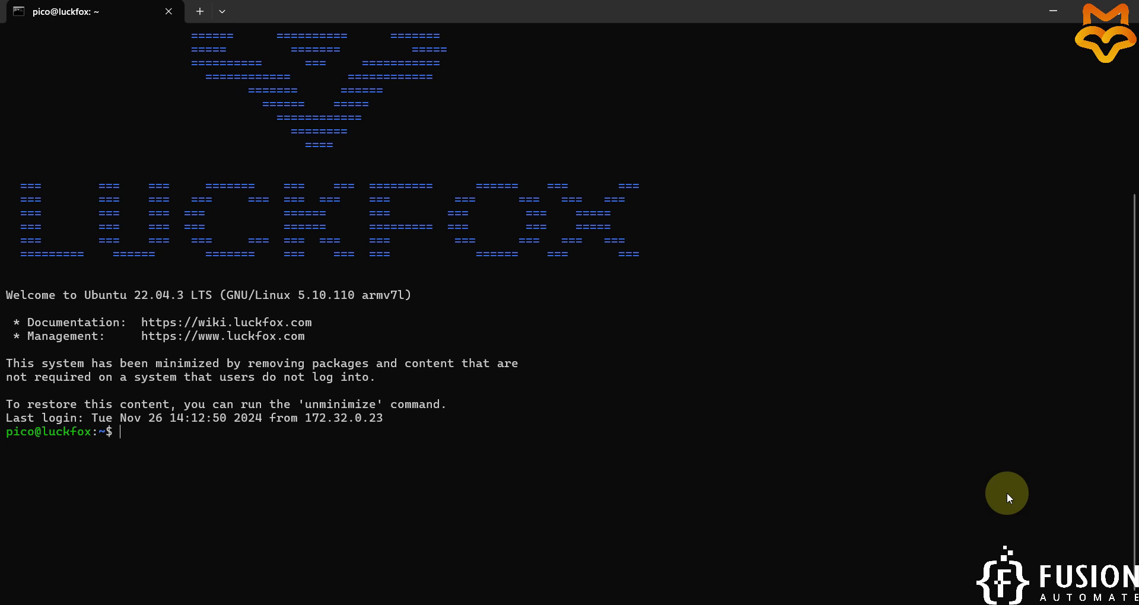
pyautogui.write('ls')
pyautogui.press('Return')
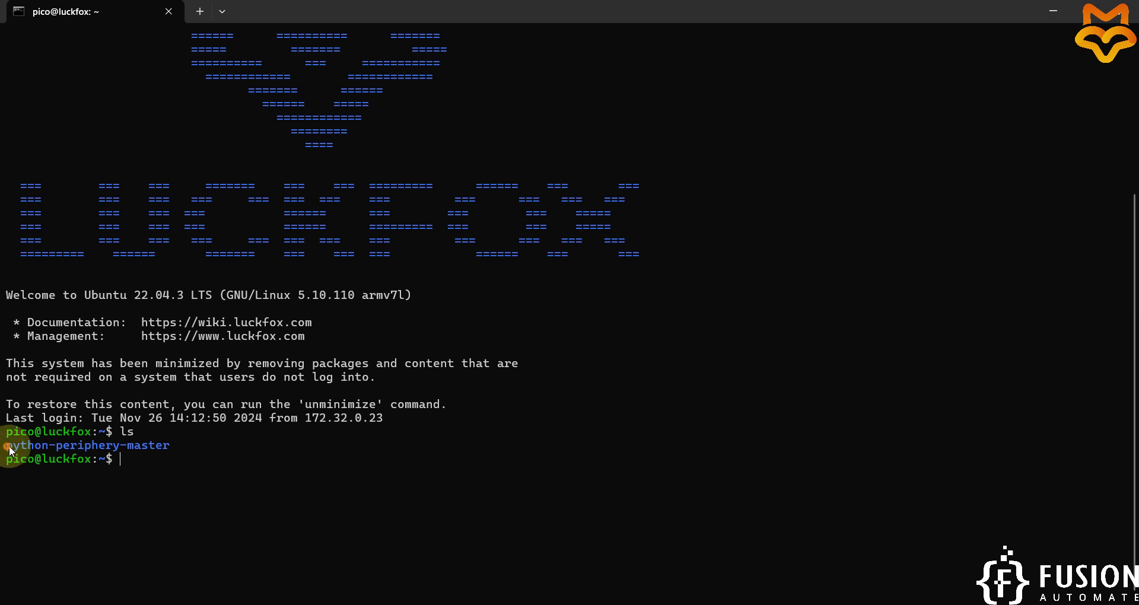
pyautogui.moveTo(6, 446); pyautogui.dragTo(165, 453)
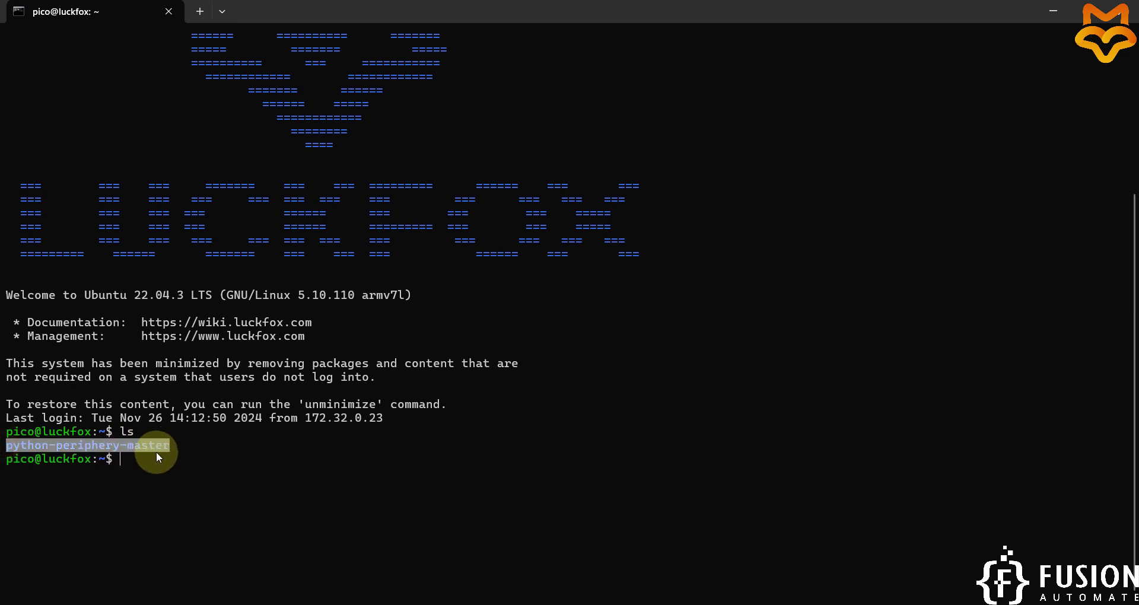
pyautogui.rightClick(147, 454)
# Enter the python-periphery-master folder and list its contents.
pyautogui.write('cd')
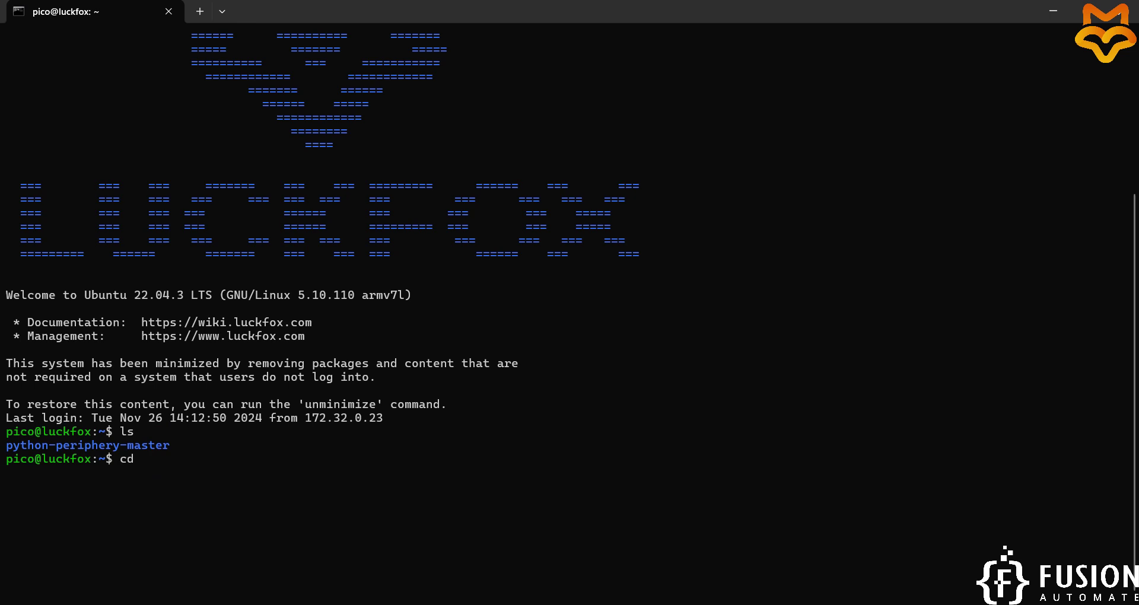
pyautogui.write(' p')
pyautogui.press('Tab')
pyautogui.press('Return')
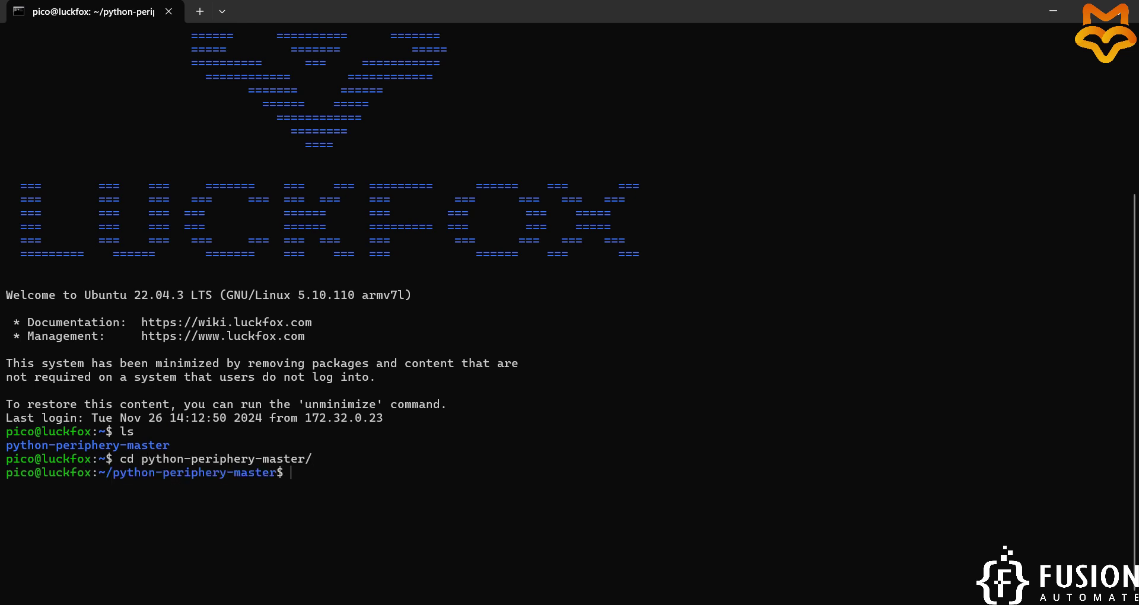
pyautogui.write('ls')
pyautogui.press('Return')
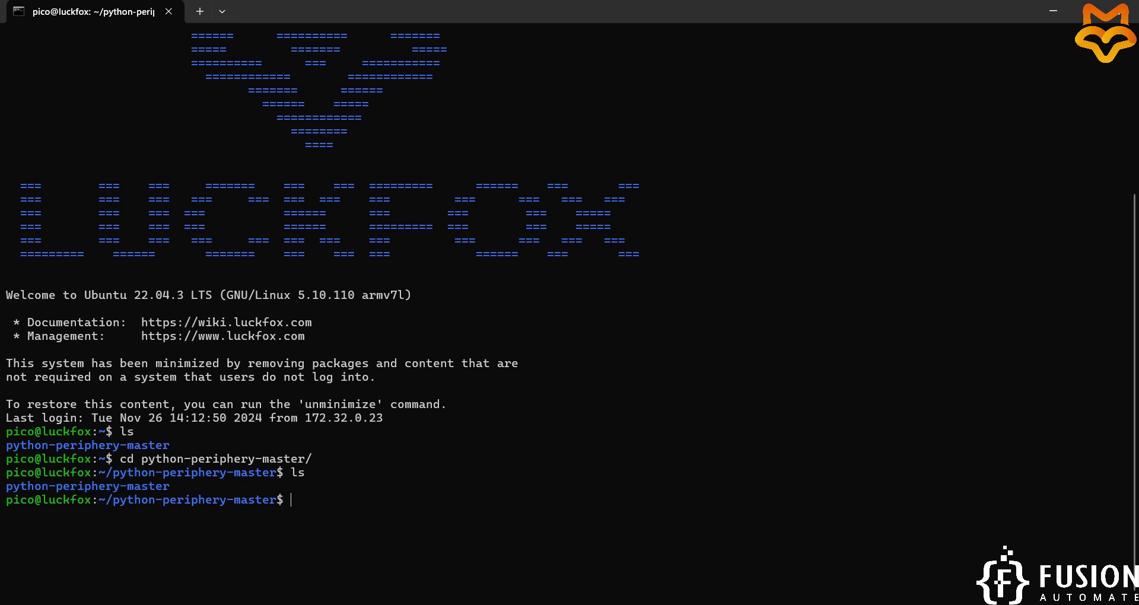
# Enter the inner python-periphery-master folder and list its files, highlighting setup.py.
pyautogui.write('cd p')
pyautogui.press('Tab')
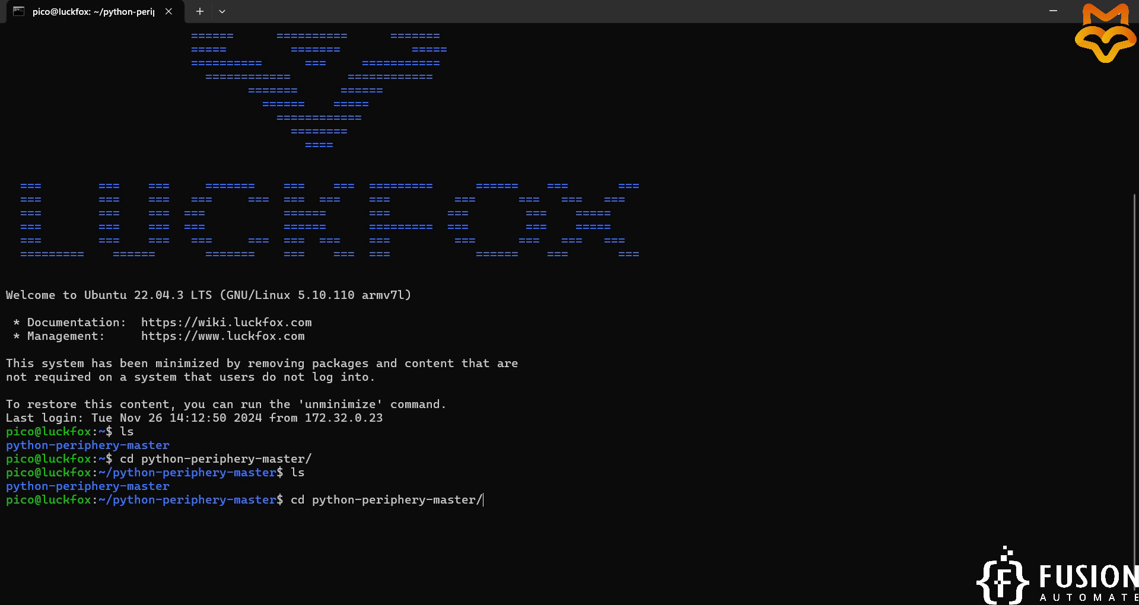
pyautogui.press('Return')
pyautogui.write('ls')
pyautogui.press('Return')
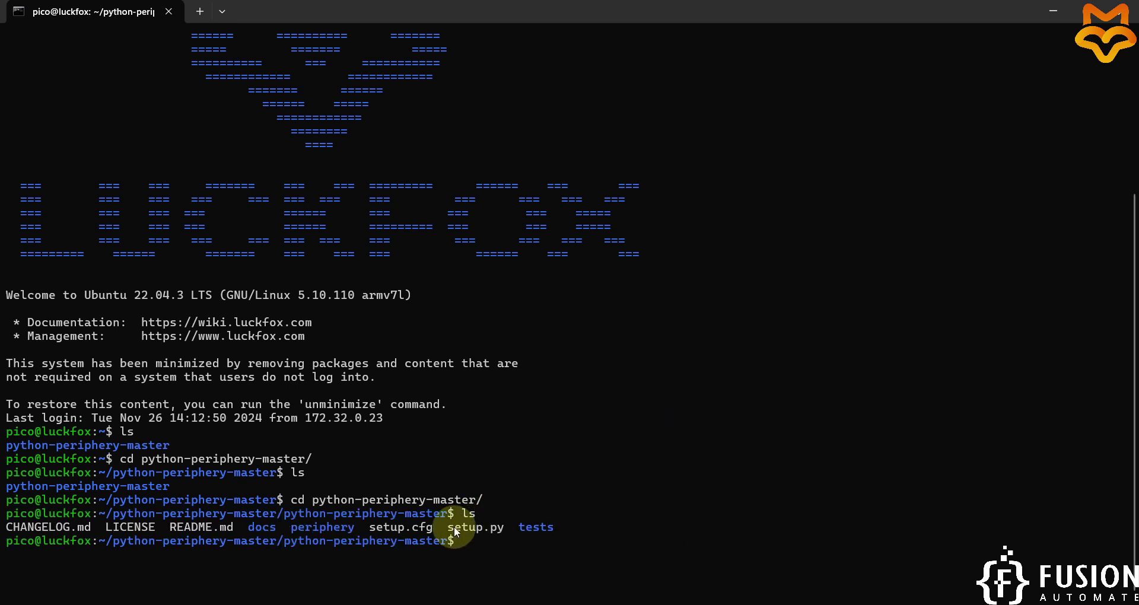
pyautogui.moveTo(451, 528); pyautogui.dragTo(497, 530)
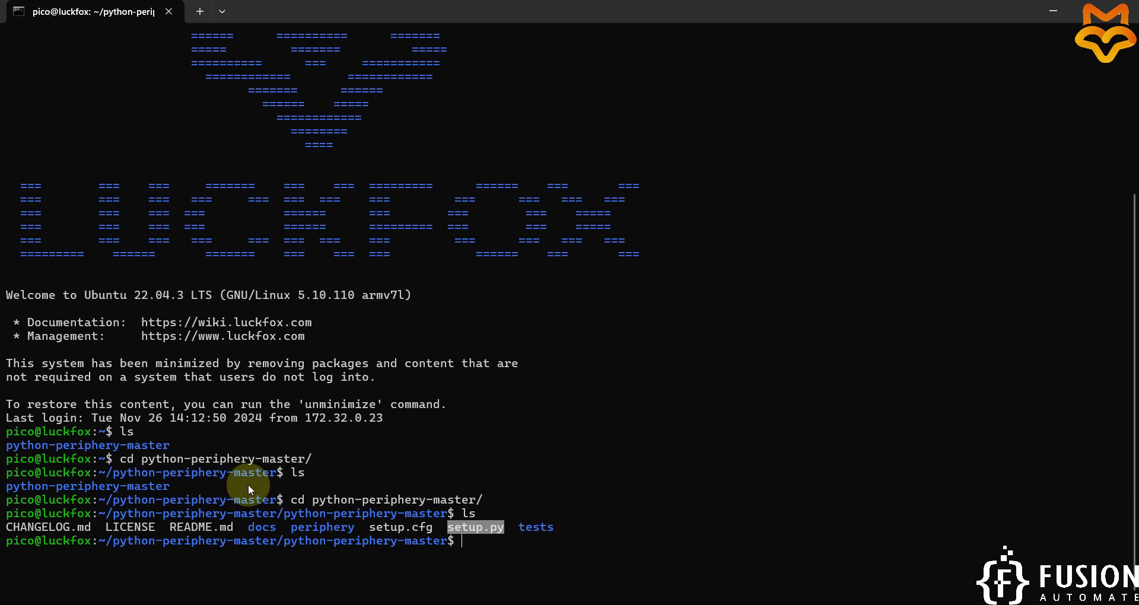
pyautogui.click(578, 438)
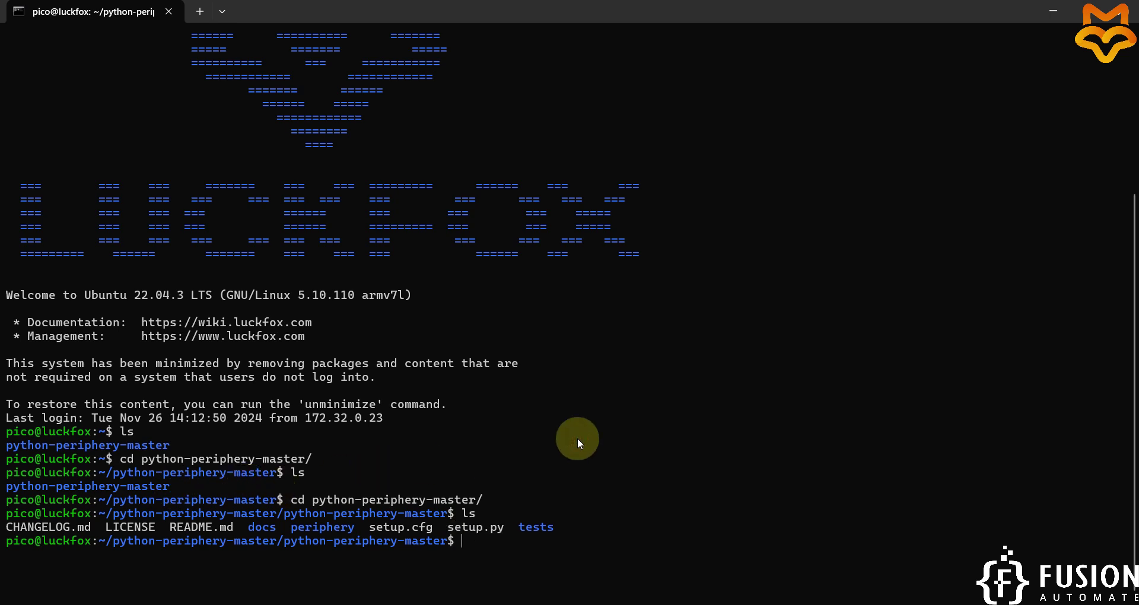
# Type sudo python3 setup.py install, checking it against the LuckFox notes.
pyautogui.write('sudo')
pyautogui.write('pyt')
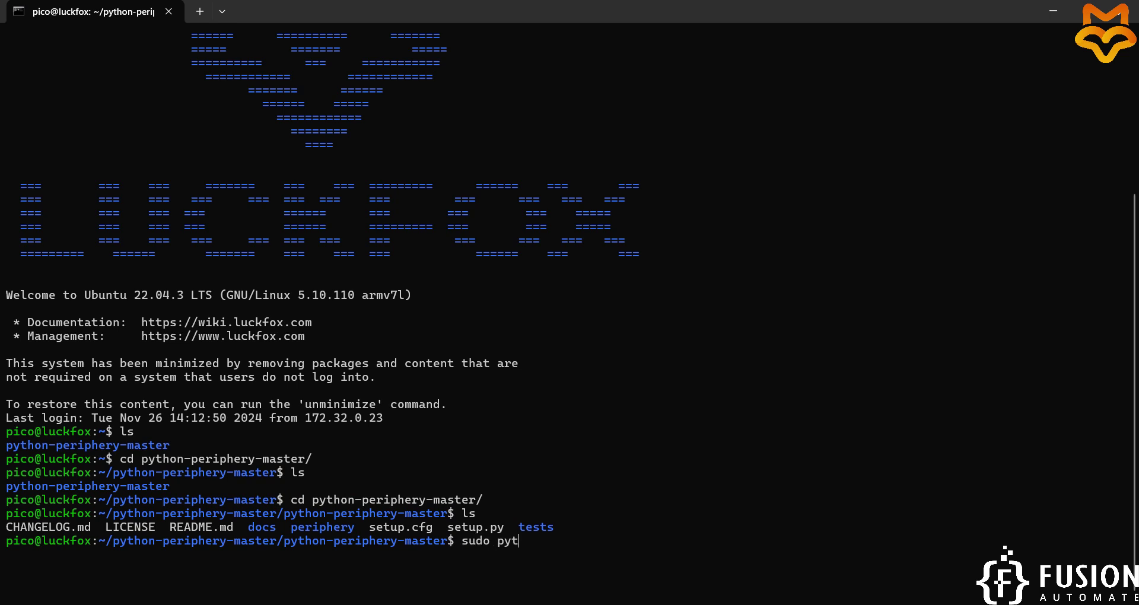
pyautogui.write('hon3 setup.py install')
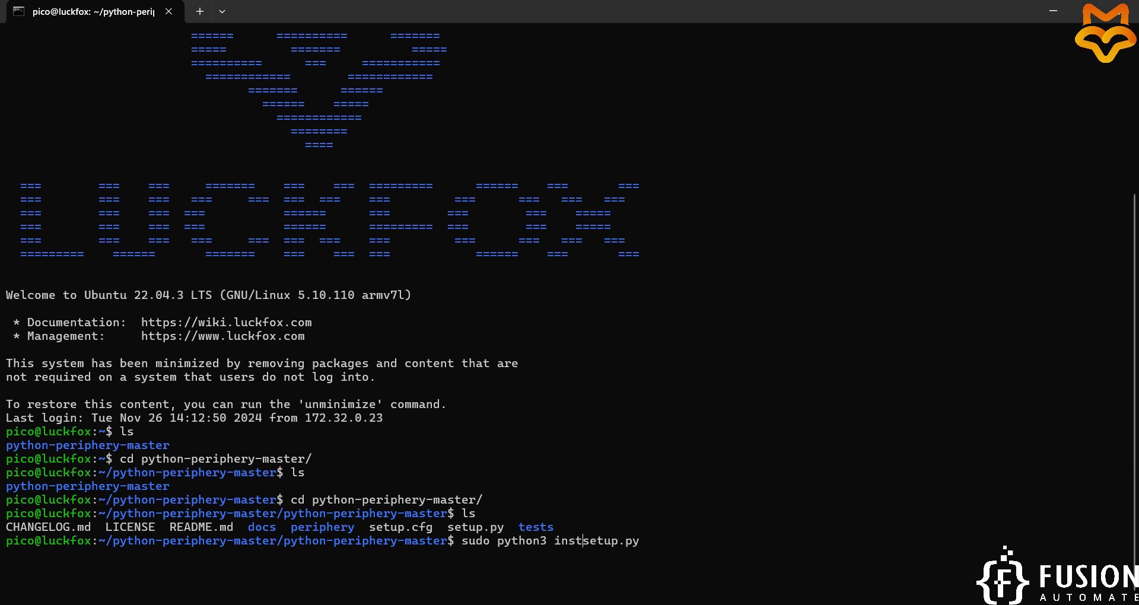
pyautogui.hotkey('alt', 'Tab')
pyautogui.press('Tab')
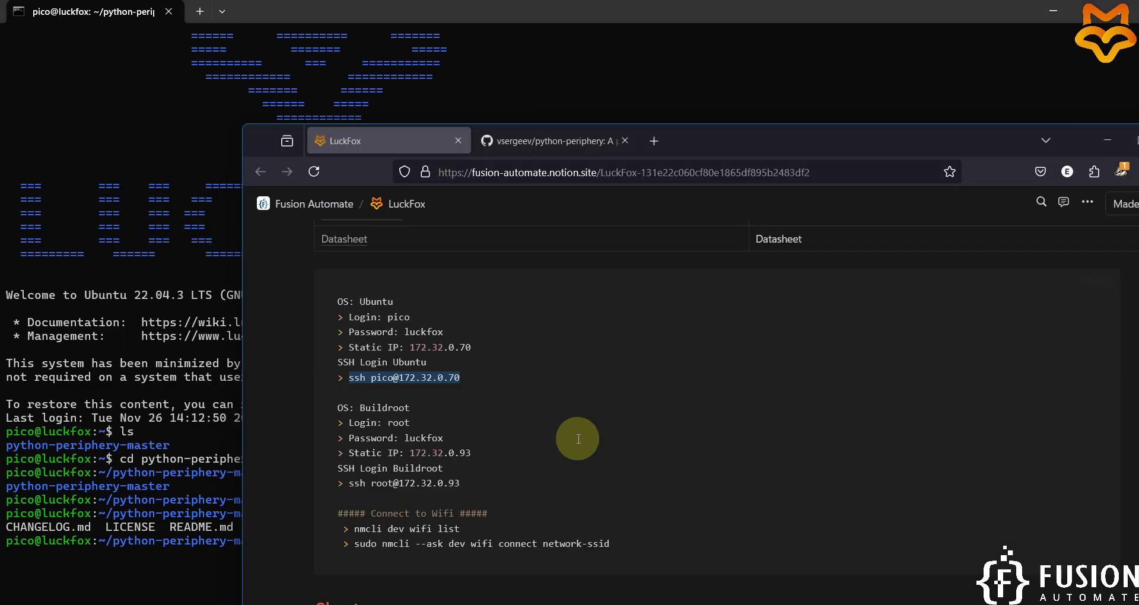
pyautogui.scroll(-10, 474, 415)
pyautogui.scroll(3, 493, 395)
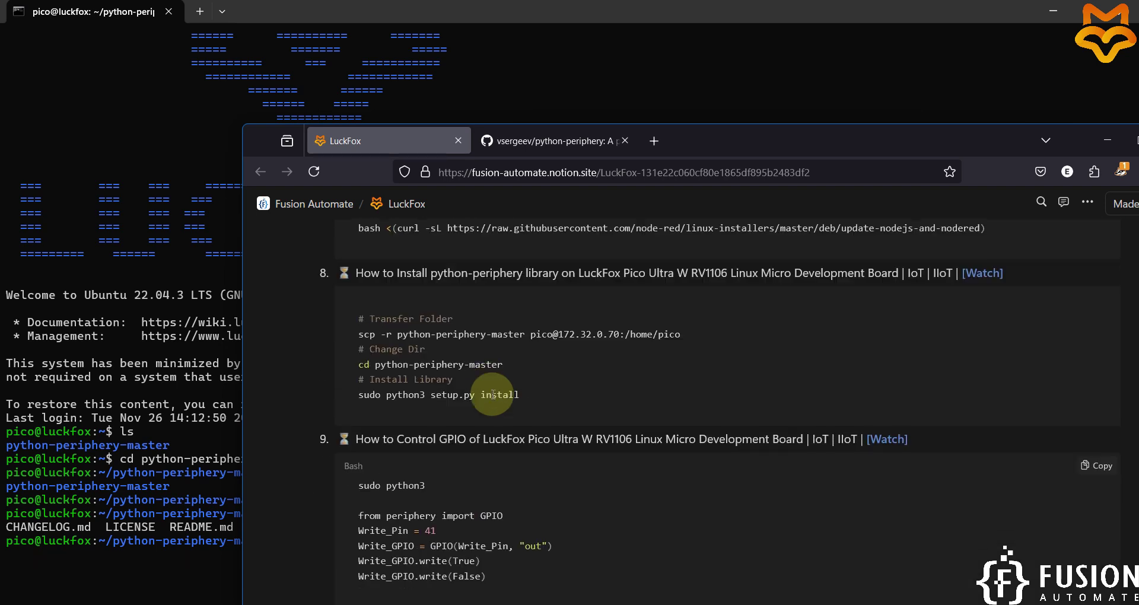
pyautogui.tripleClick(417, 407)
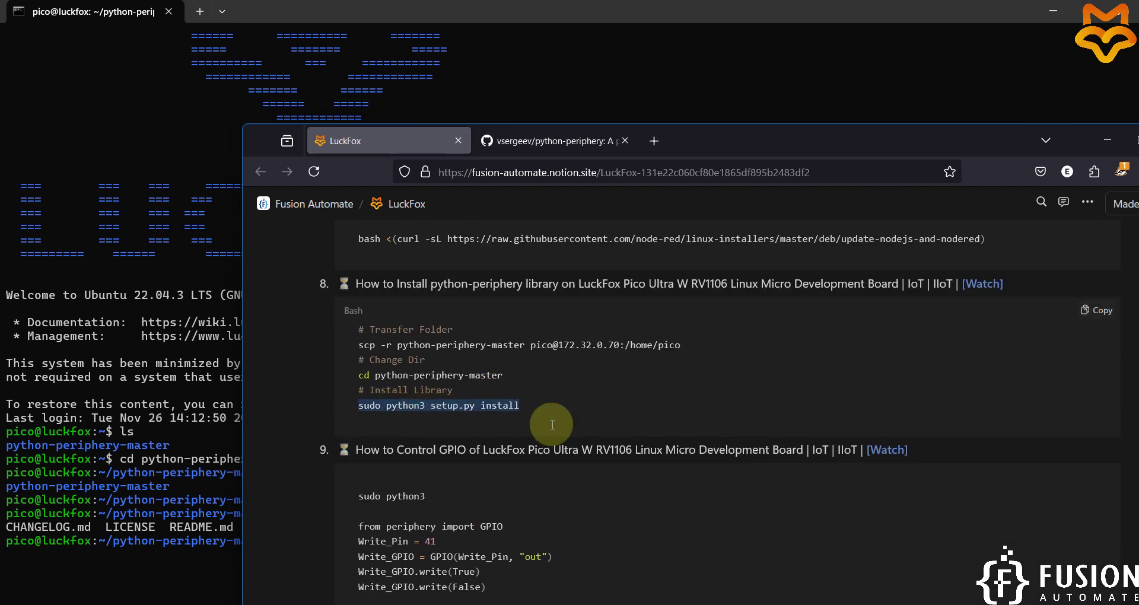
pyautogui.hotkey('alt', 'Tab')
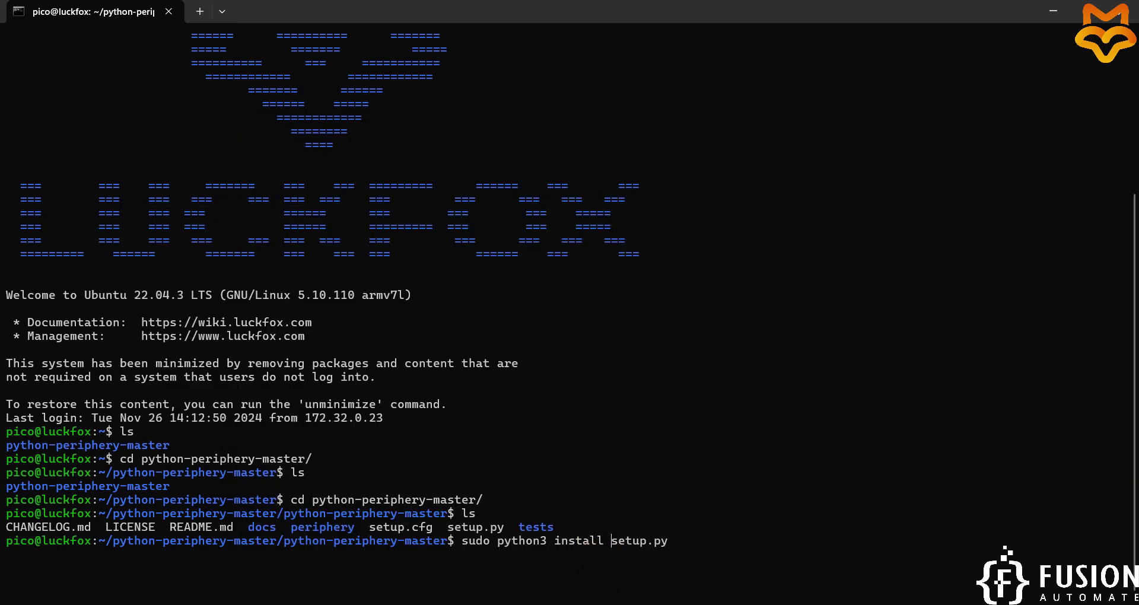
# Fix the install word and run the install, confirming with the sudo password.
pyautogui.press('Left')
pyautogui.press('Left')
pyautogui.press('Left')
pyautogui.press('Left')
pyautogui.press('Left')
pyautogui.press('Left')
pyautogui.press('Left')
pyautogui.press('Left')
pyautogui.press('BackSpace')
pyautogui.press('BackSpace')
pyautogui.press('BackSpace')
pyautogui.press('BackSpace')
pyautogui.press('BackSpace')
pyautogui.press('BackSpace')
pyautogui.press('BackSpace')
pyautogui.press('BackSpace')
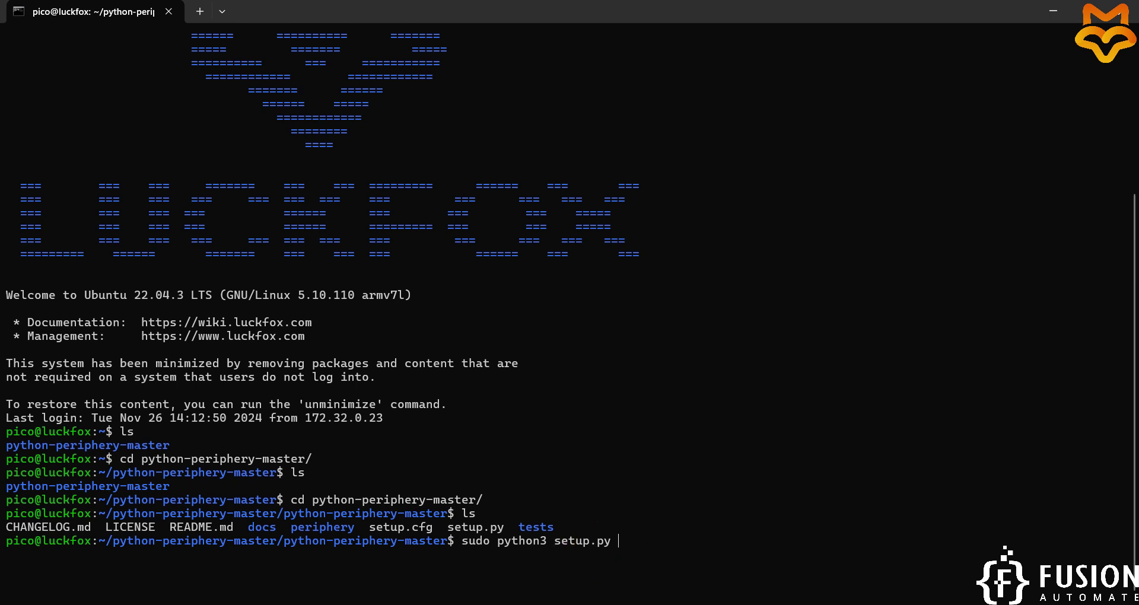
pyautogui.write('install')
pyautogui.press('Return')
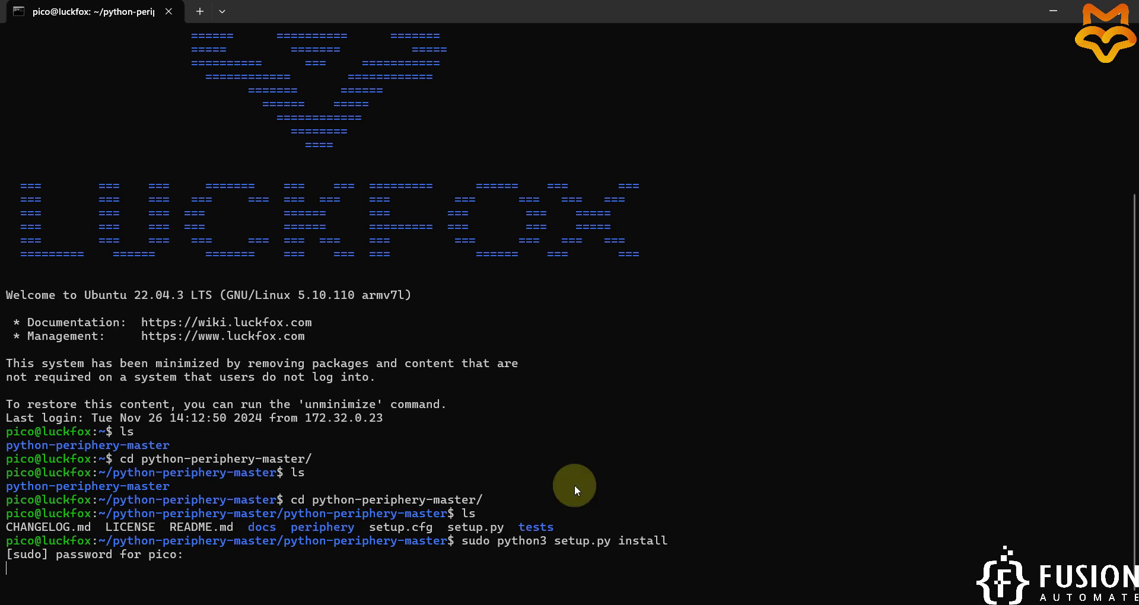
pyautogui.press('Return')
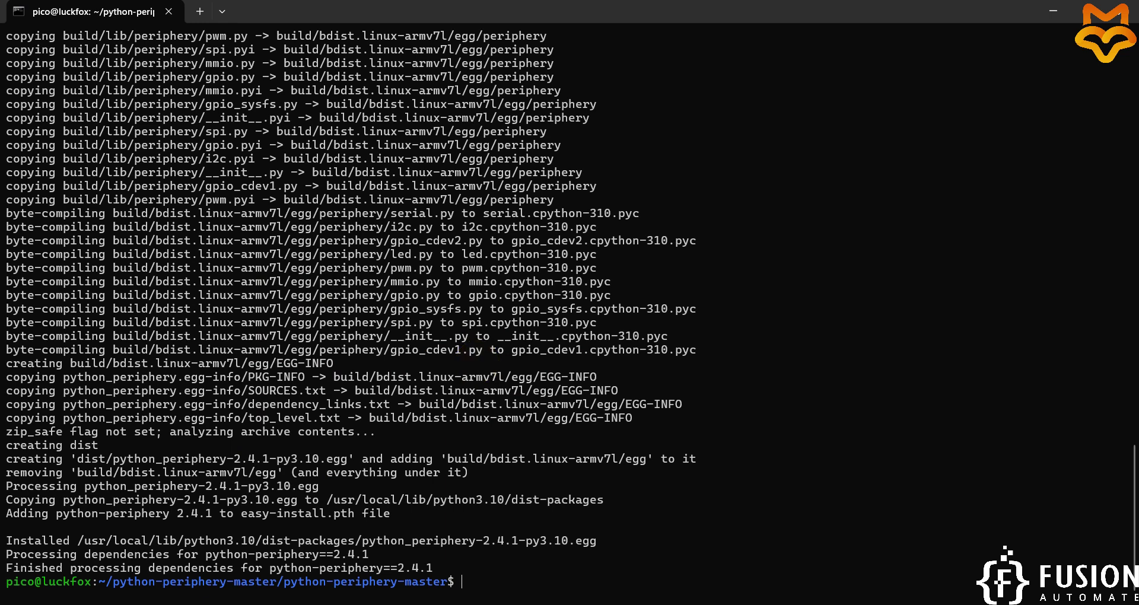
# Clear the terminal and start a python3 shell.
pyautogui.write('clear')
pyautogui.press('Return')
pyautogui.write('python22')
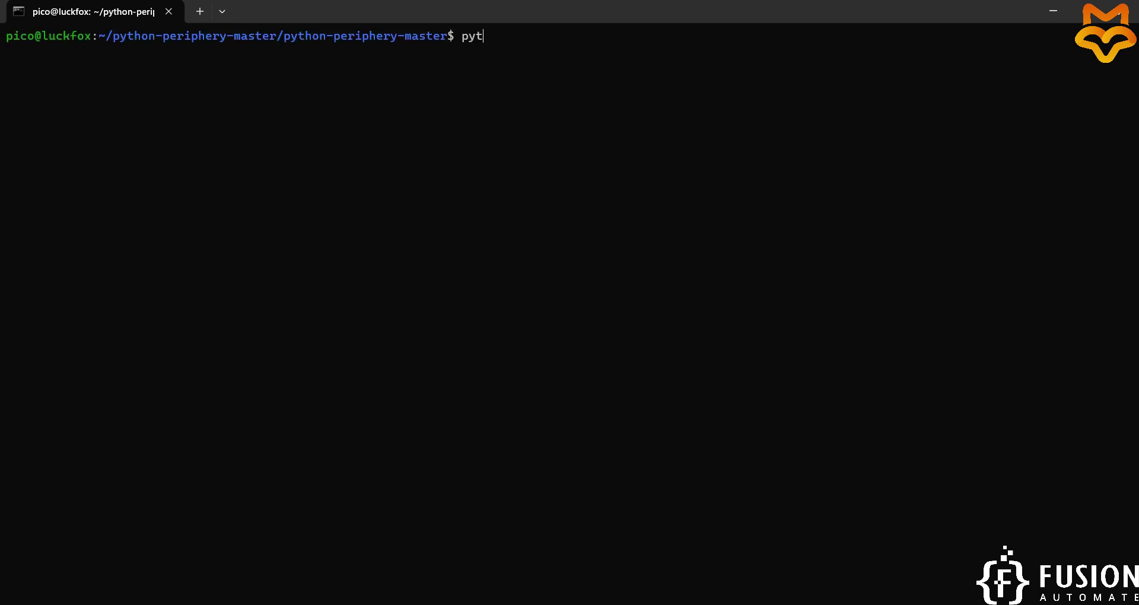
pyautogui.press('BackSpace')
pyautogui.press('BackSpace')
pyautogui.write('3')
pyautogui.press('Return')
# Copy 'from periphery import GPIO' from the notes and run it in the Python shell.
pyautogui.hotkey('alt', 'Tab')
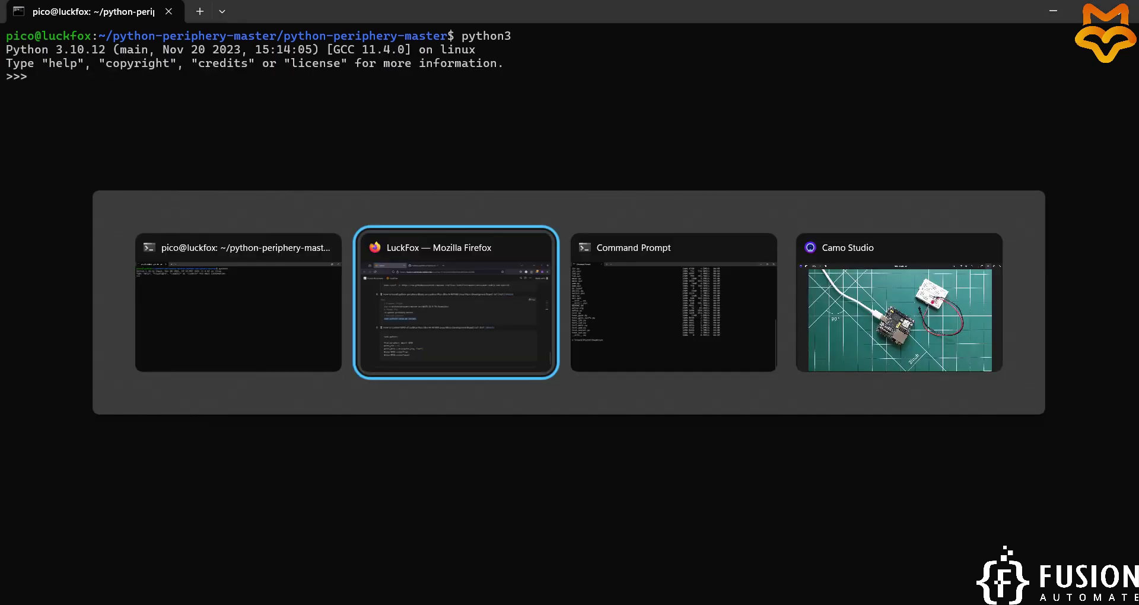
pyautogui.scroll(-2, 717, 315)
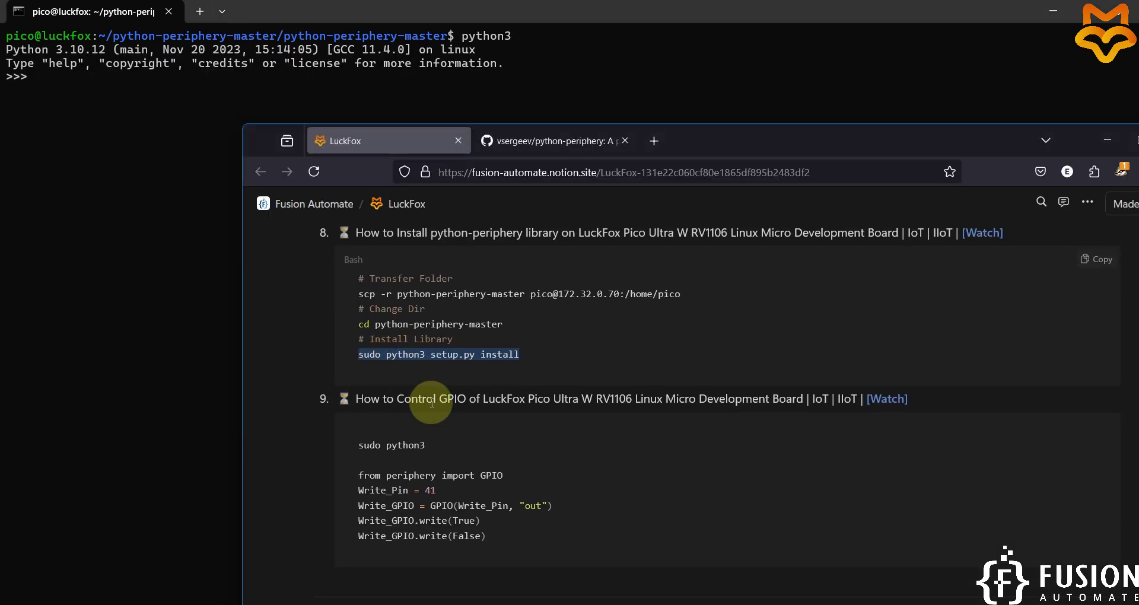
pyautogui.tripleClick(391, 451)
pyautogui.hotkey('ctrl', 'c')
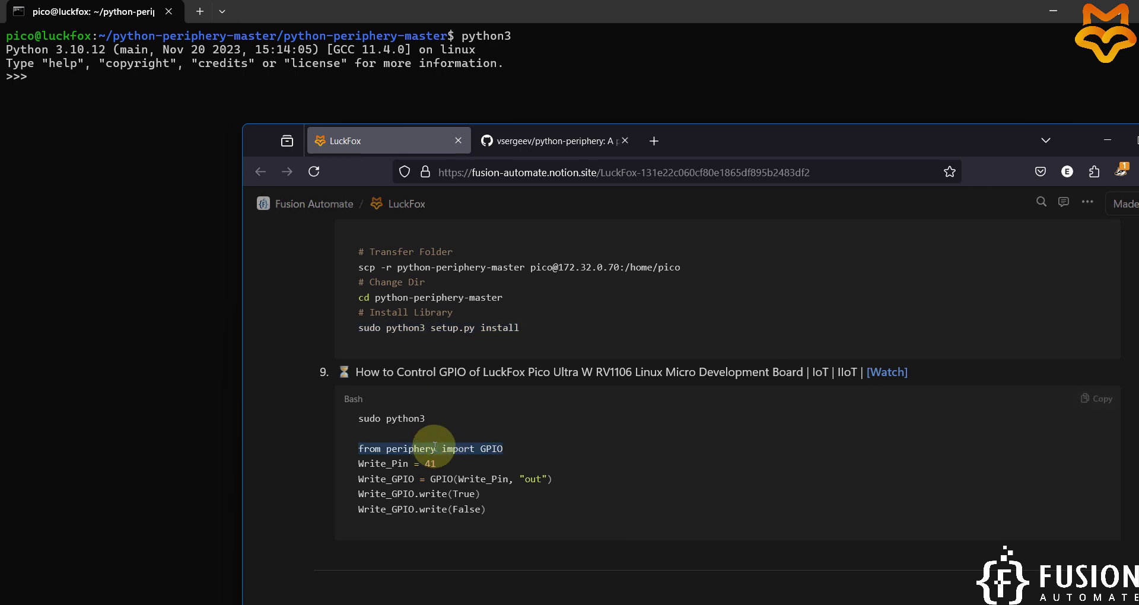
pyautogui.tripleClick(433, 451)
pyautogui.rightClick(153, 240)
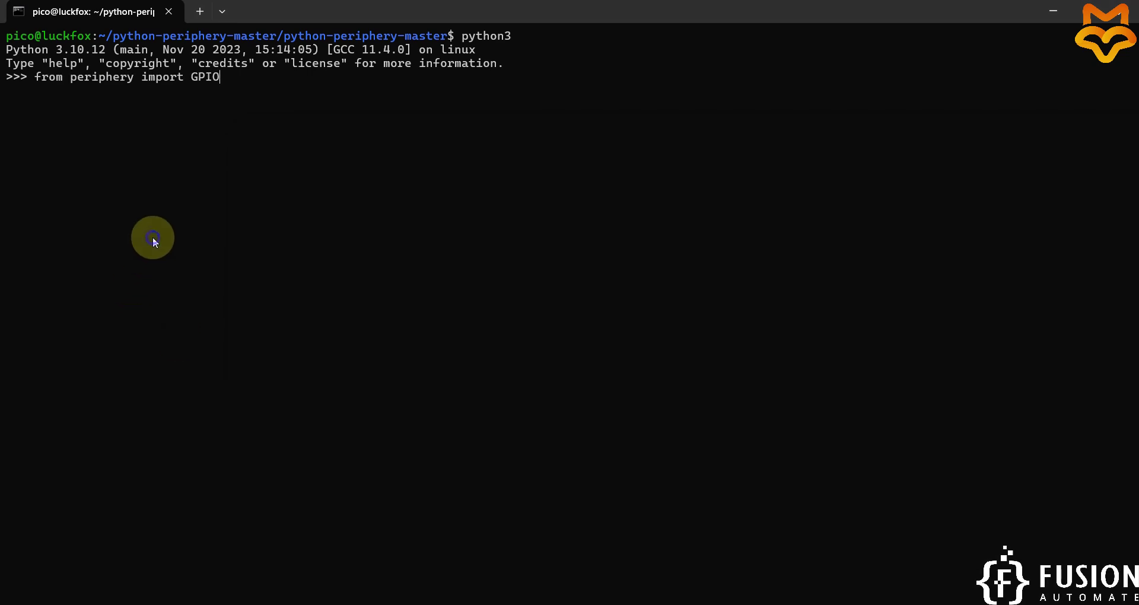
pyautogui.press('Return')
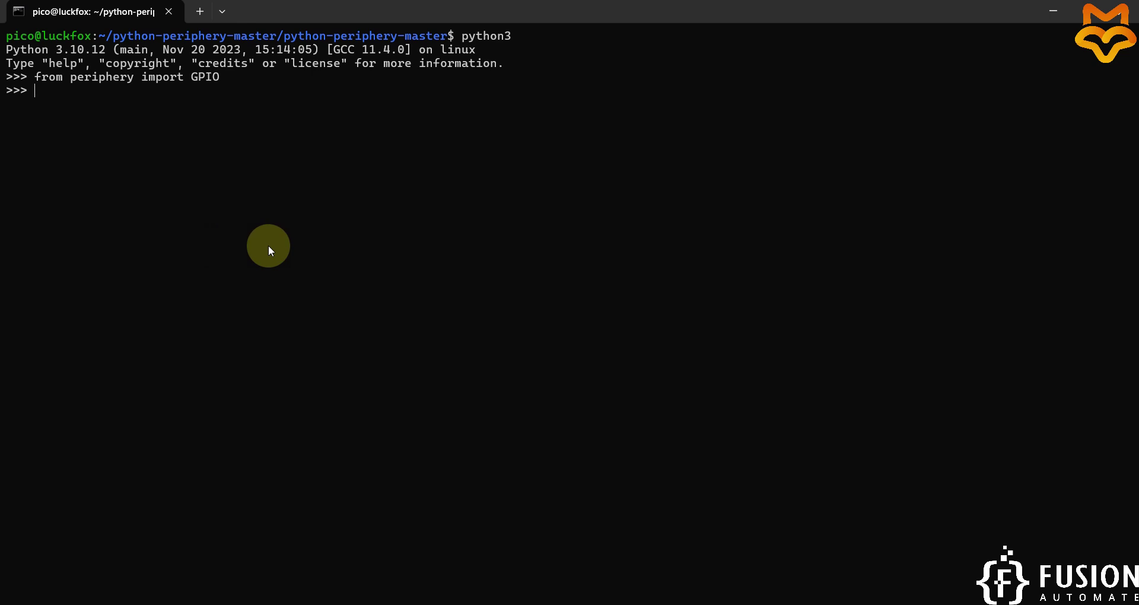
# Minimize the camera view and terminal, and maximize Firefox on the LuckFox page.
pyautogui.hotkey('alt', 'Tab')
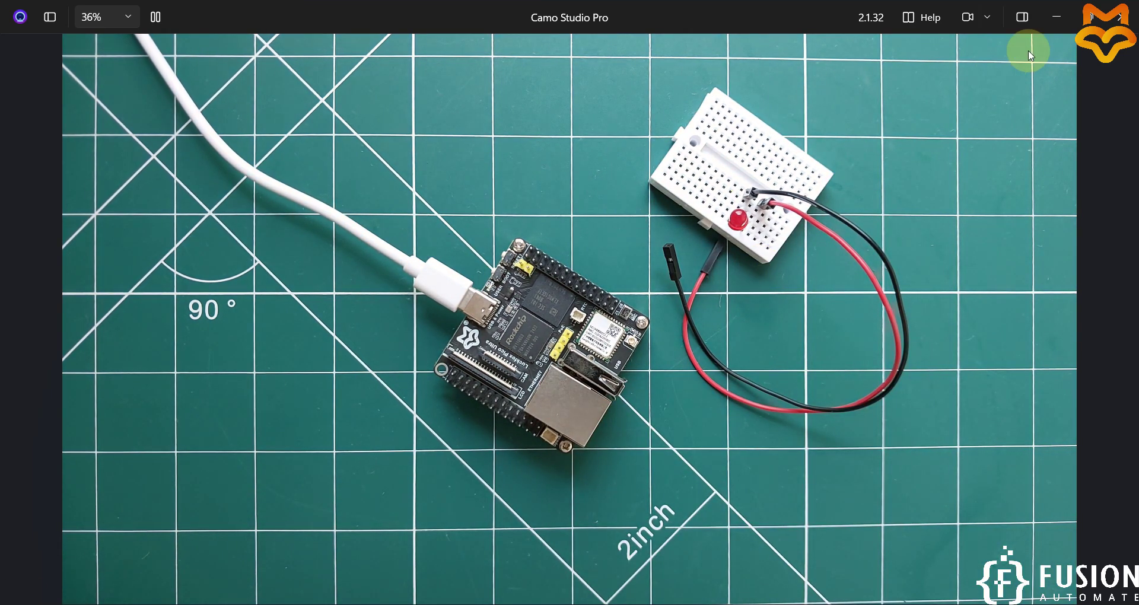
pyautogui.click(1054, 23)
pyautogui.click(1053, 22)
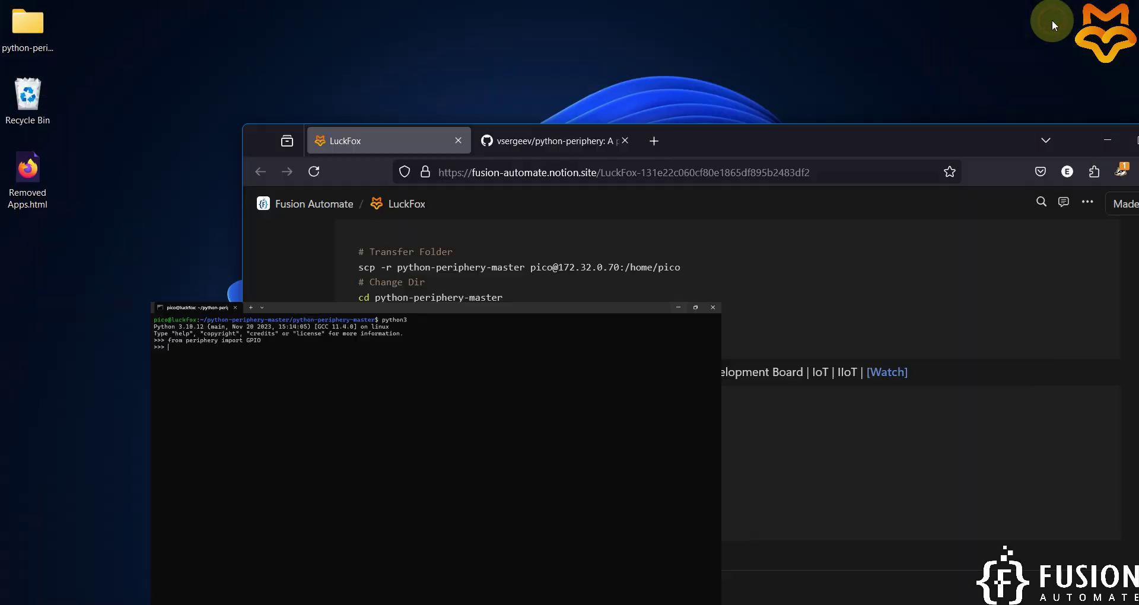
pyautogui.doubleClick(945, 140)
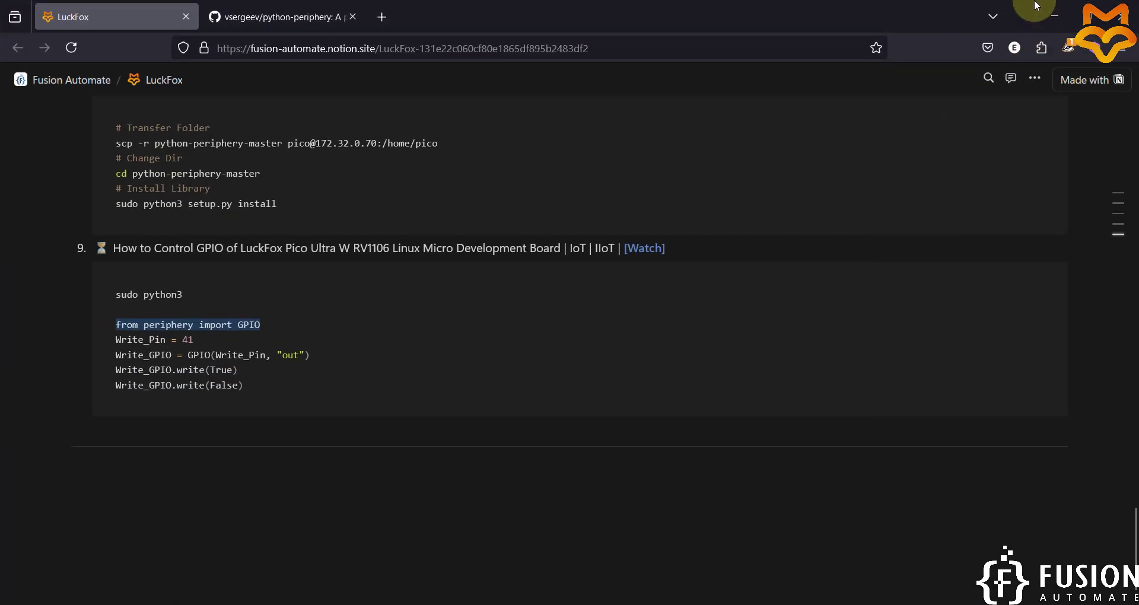